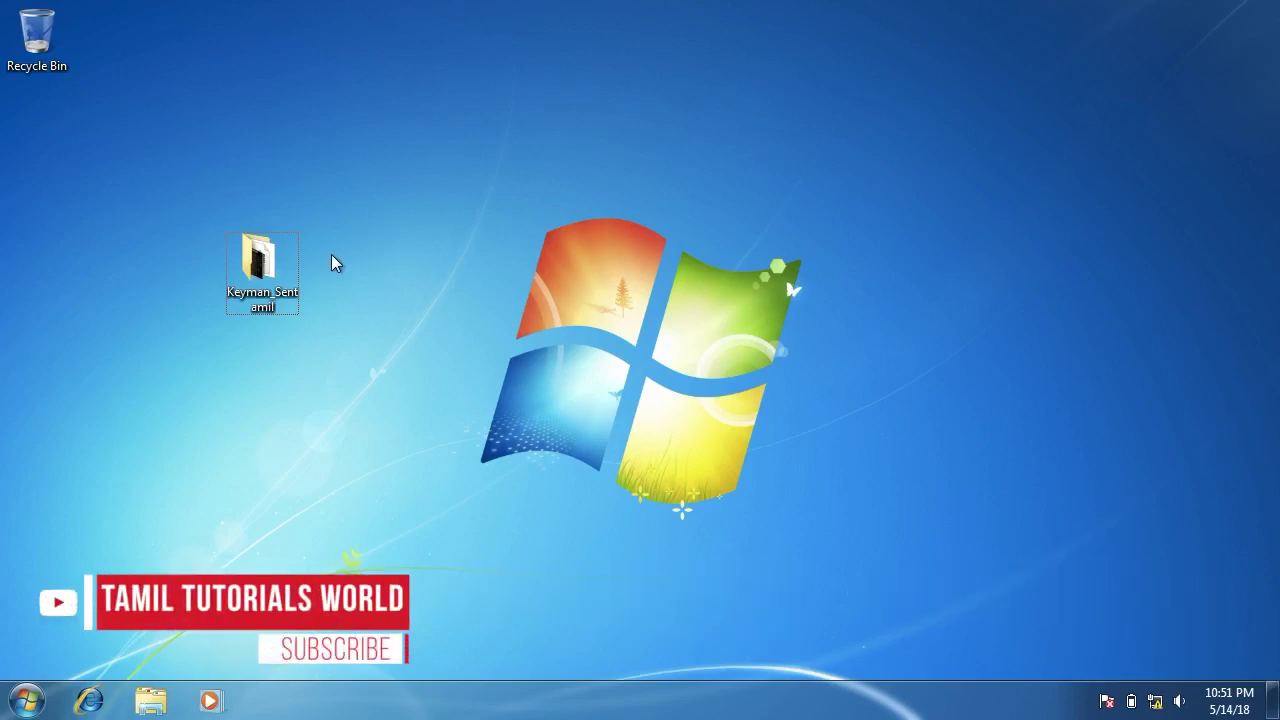
# Step: Open the Keyman_Sentamil folder, then widen its window and move it up and left
pyautogui.doubleClick(262, 262)
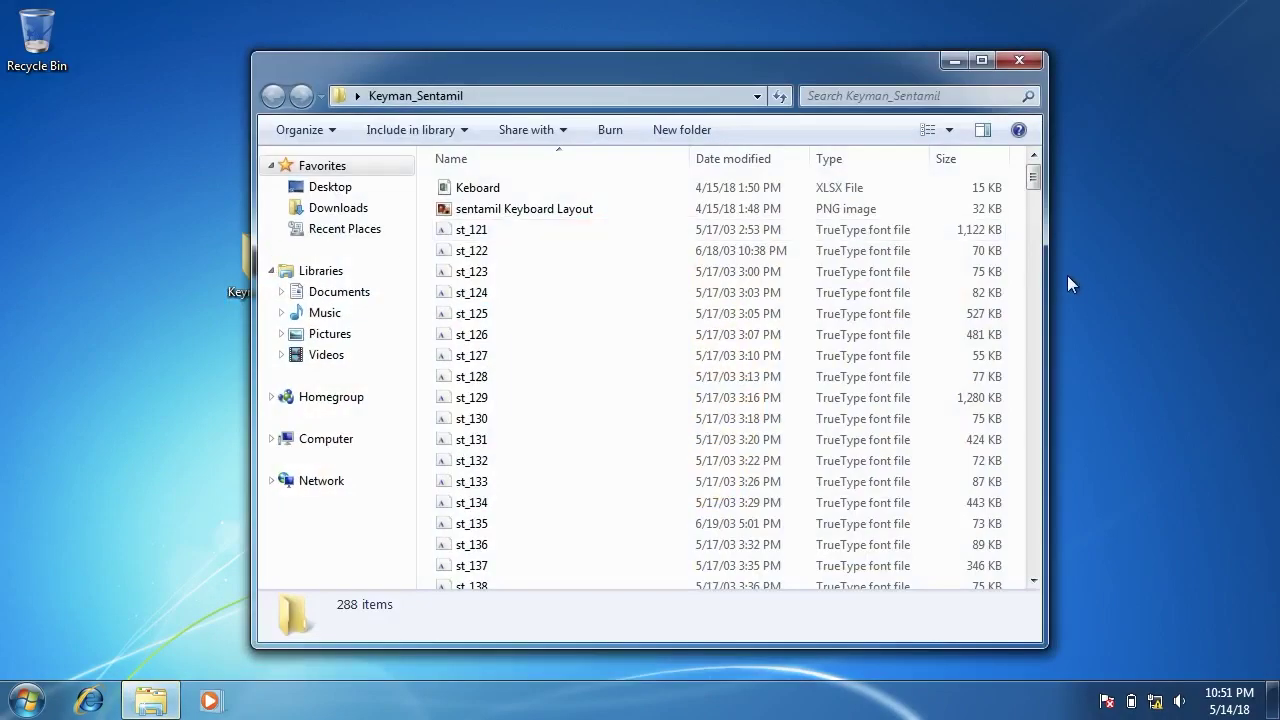
pyautogui.moveTo(1046, 270); pyautogui.dragTo(1211, 277)
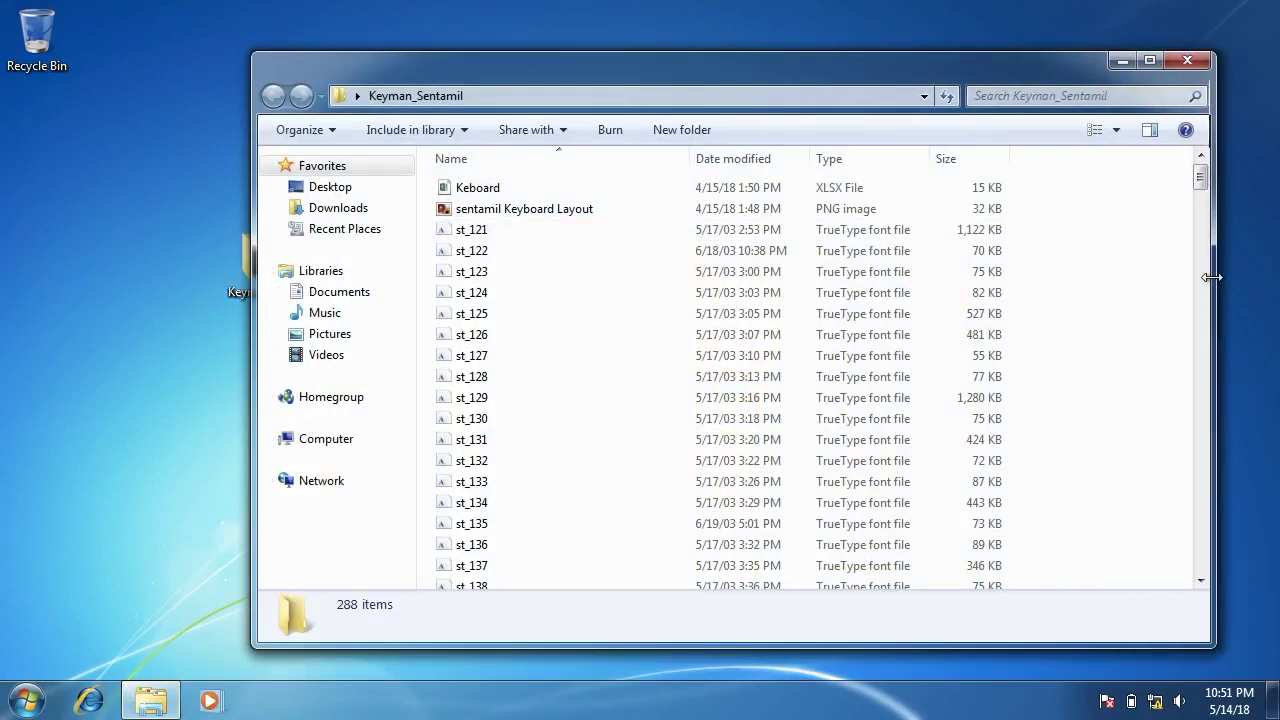
pyautogui.moveTo(595, 66); pyautogui.dragTo(517, 49)
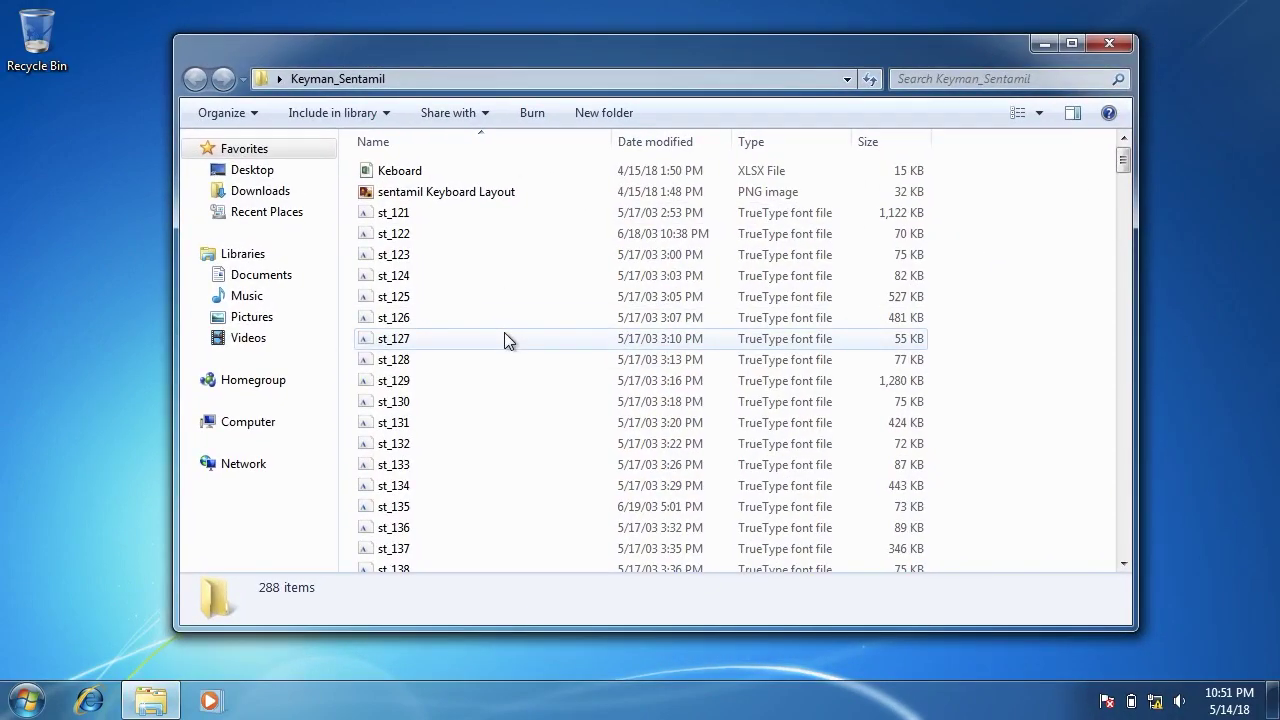
# Step: Scroll through the folder's st_ and st- font files, then bring up the Start menu
pyautogui.scroll(-7, 504, 340)
pyautogui.scroll(-5, 504, 340)
pyautogui.scroll(-14, 505, 335)
pyautogui.scroll(-3, 505, 335)
pyautogui.scroll(-14, 505, 335)
pyautogui.scroll(-2, 504, 332)
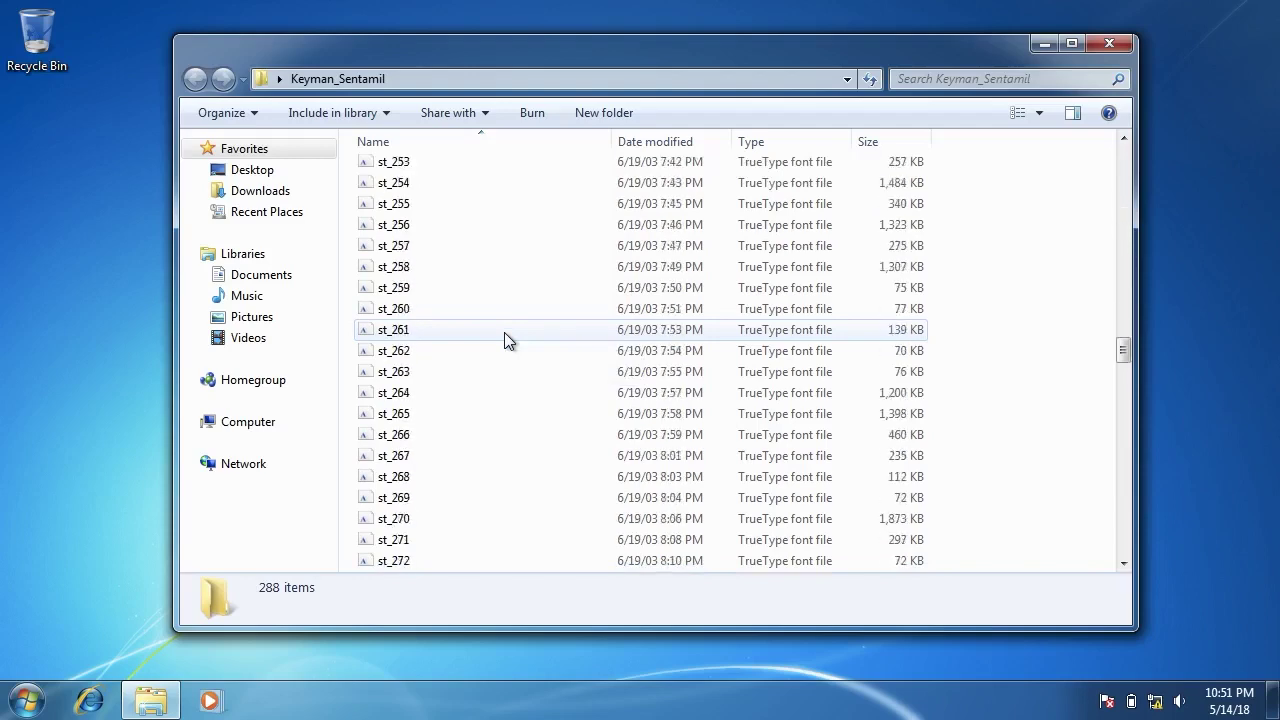
pyautogui.scroll(-18, 504, 332)
pyautogui.scroll(-4, 504, 332)
pyautogui.scroll(-4, 504, 332)
pyautogui.scroll(-6, 504, 332)
pyautogui.scroll(-6, 504, 332)
pyautogui.scroll(-2, 504, 332)
pyautogui.scroll(-6, 504, 332)
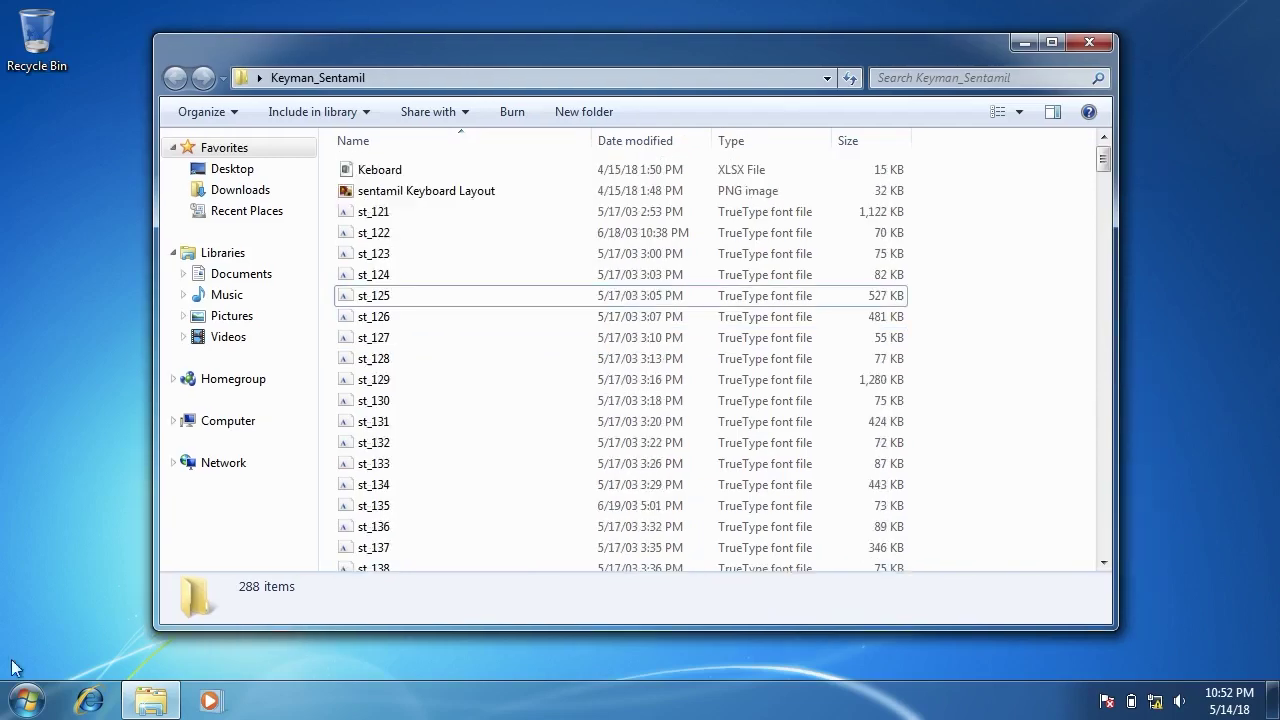
pyautogui.click(22, 703)
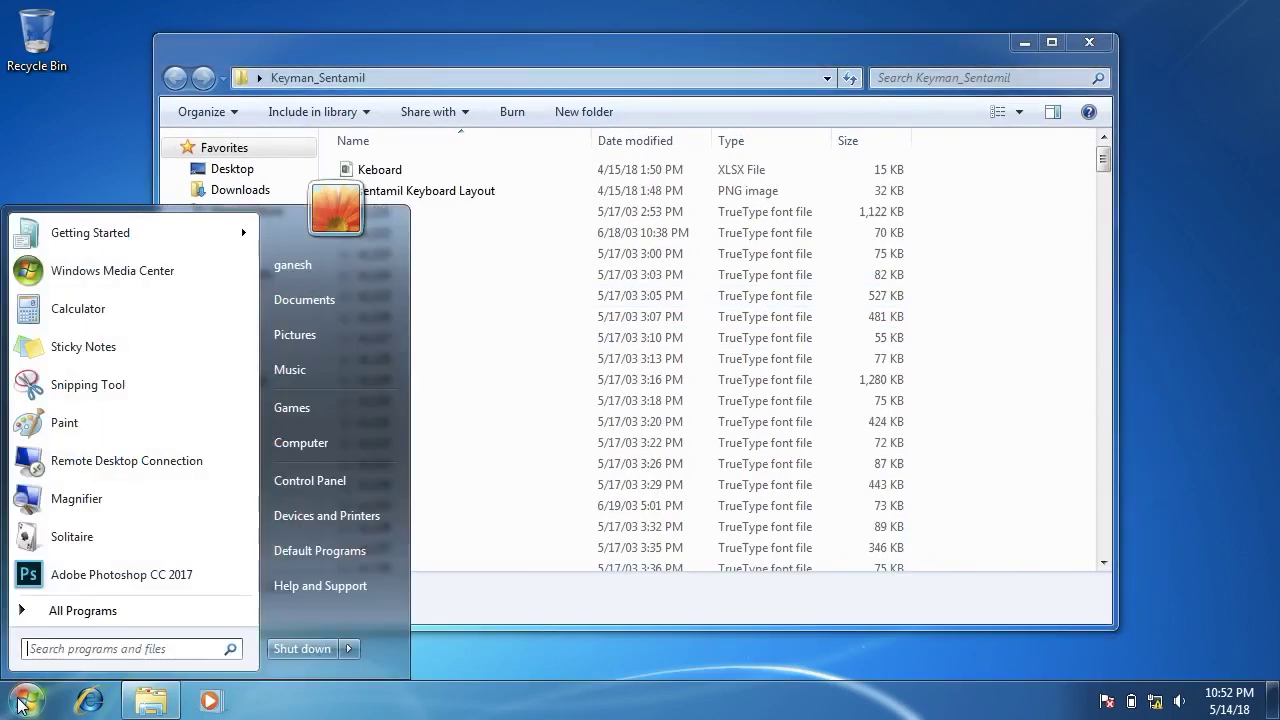
# Step: Open the Fonts folder from Control Panel by searching for 'font'
pyautogui.click(335, 483)
pyautogui.write('fo')
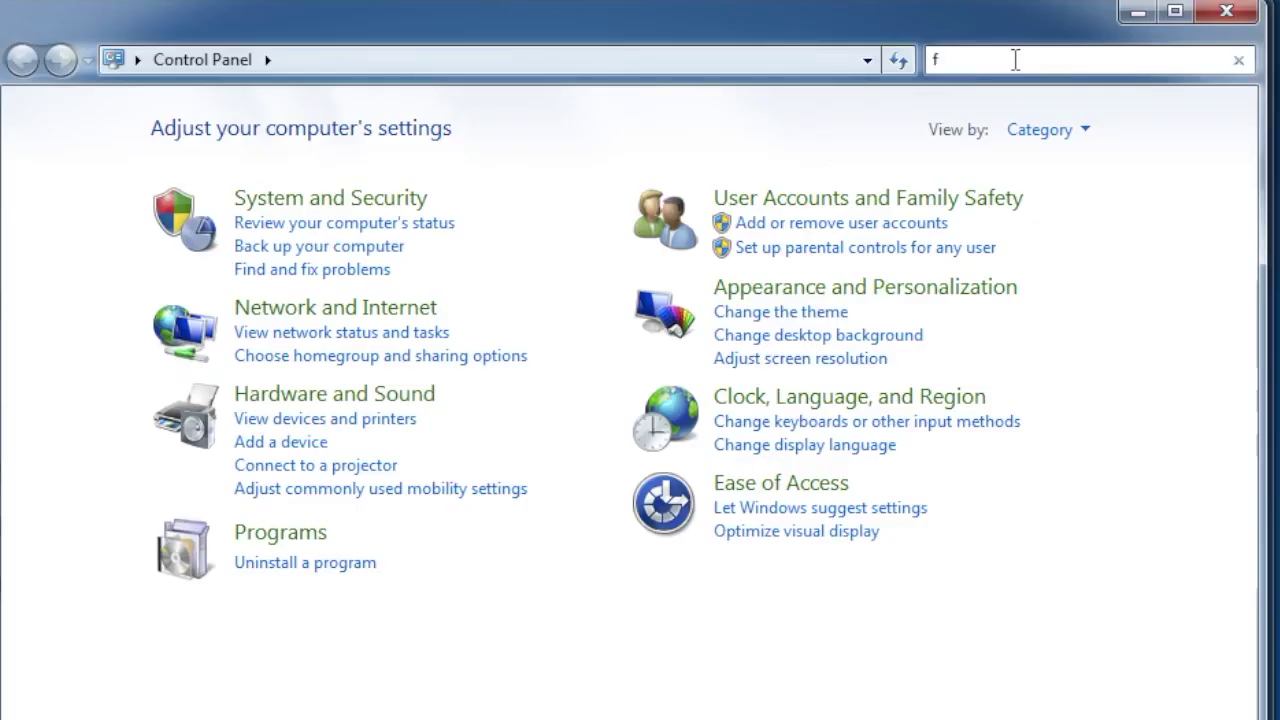
pyautogui.write('nt')
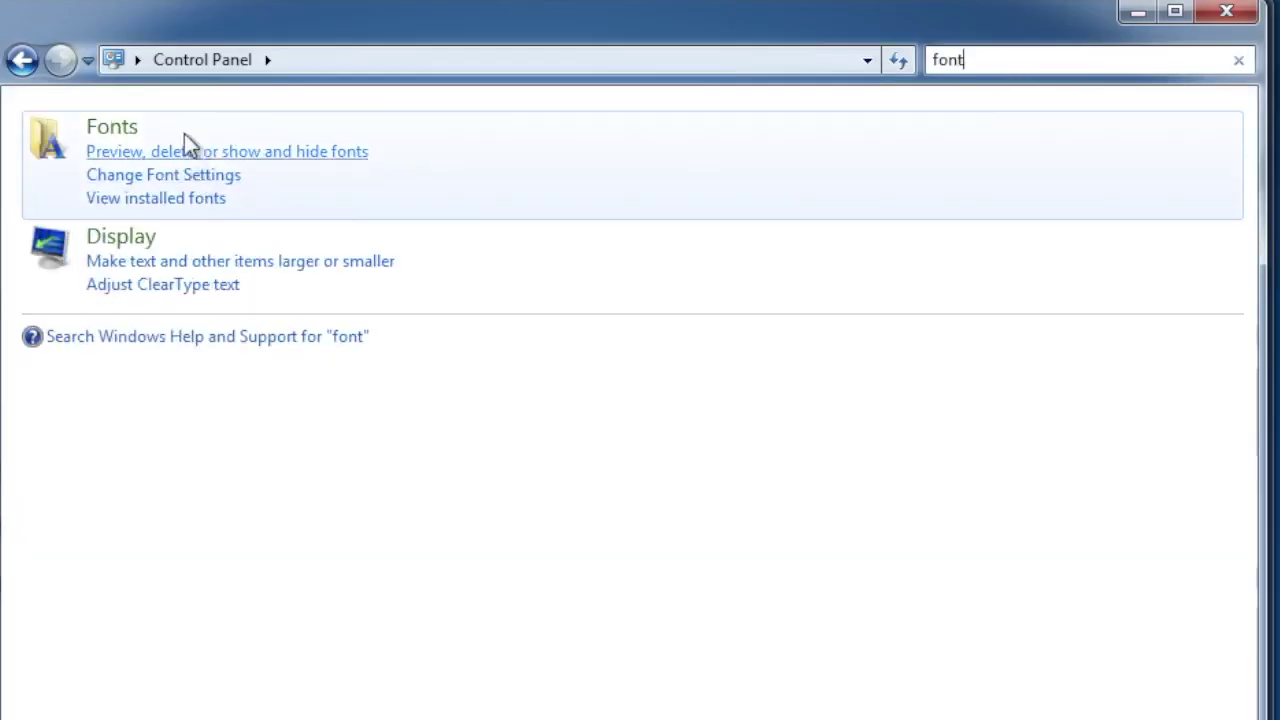
pyautogui.click(112, 137)
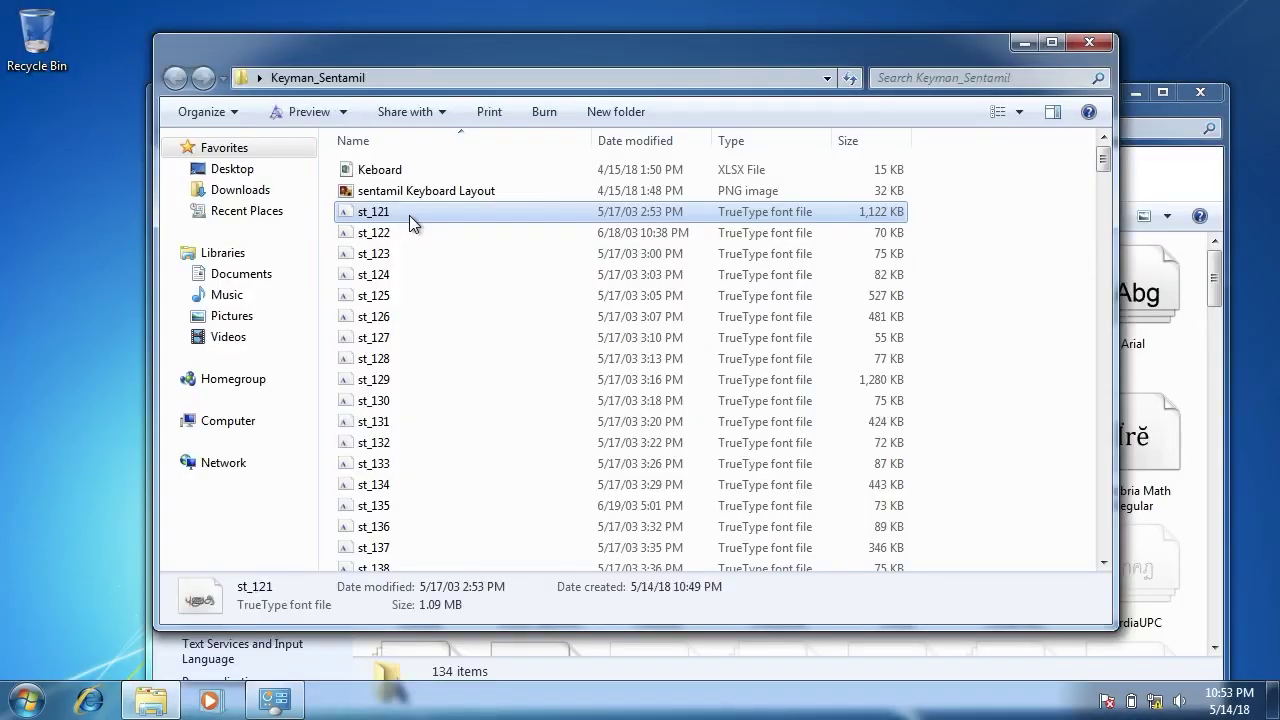
# Step: Select the 285 font files in Keyman_Sentamil, leaving out the Tamil installer
pyautogui.hotkey('shift', 'End')
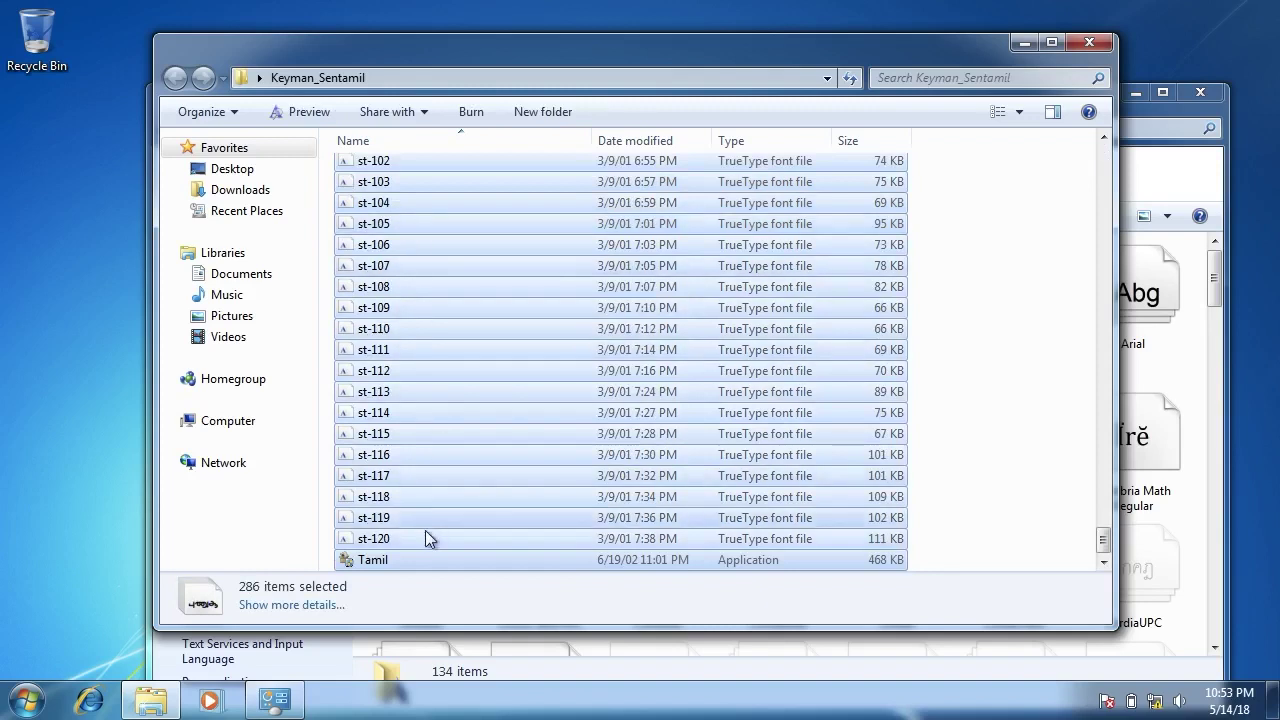
pyautogui.keyDown('ctrl'); pyautogui.click(400, 558); pyautogui.keyUp('ctrl')
pyautogui.scroll(8, 529, 378)
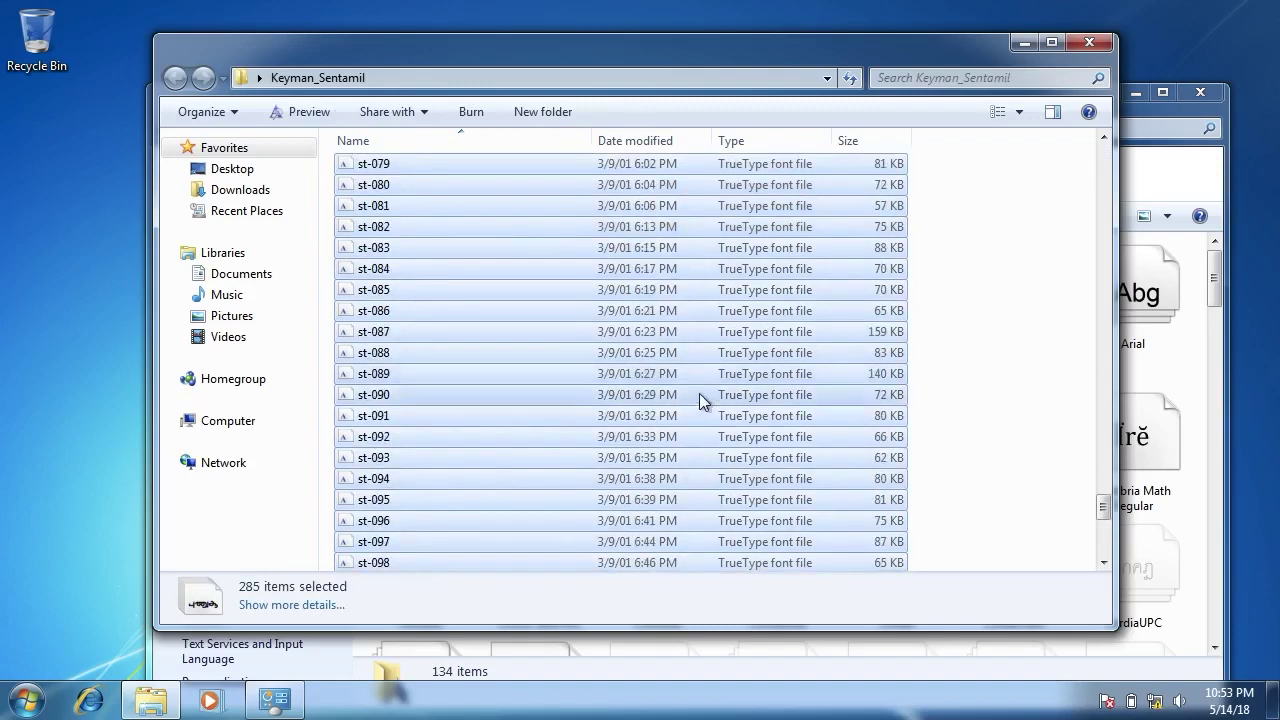
pyautogui.click(1181, 107)
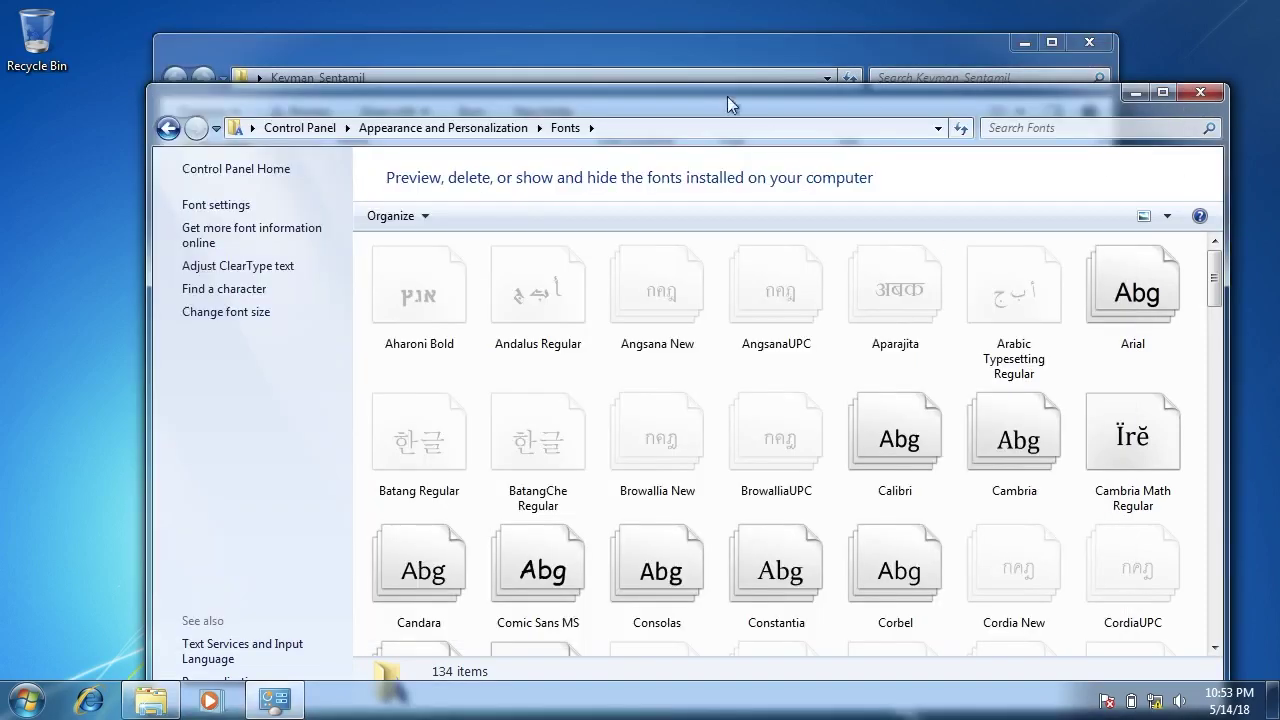
# Step: Drag the selected STMZH fonts into the Fonts window, bringing it to 419 installed items
pyautogui.moveTo(727, 96); pyautogui.dragTo(701, 50)
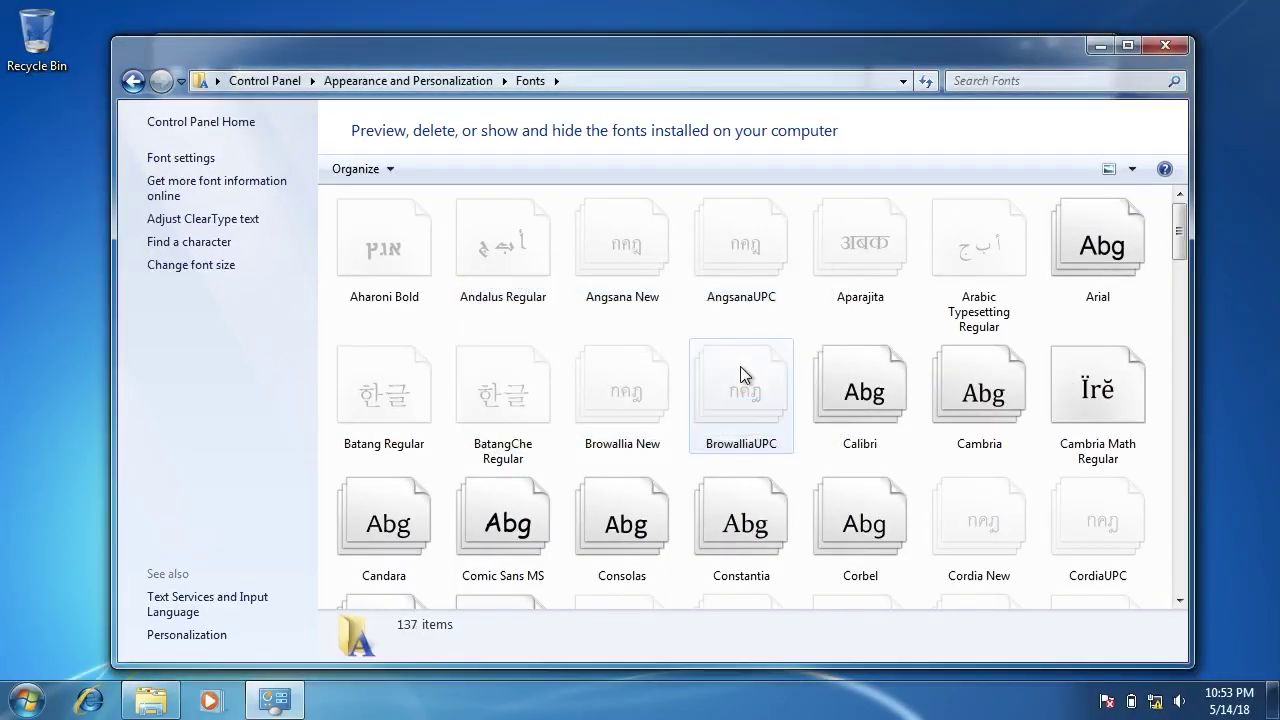
pyautogui.moveTo(1180, 230); pyautogui.dragTo(1193, 464)
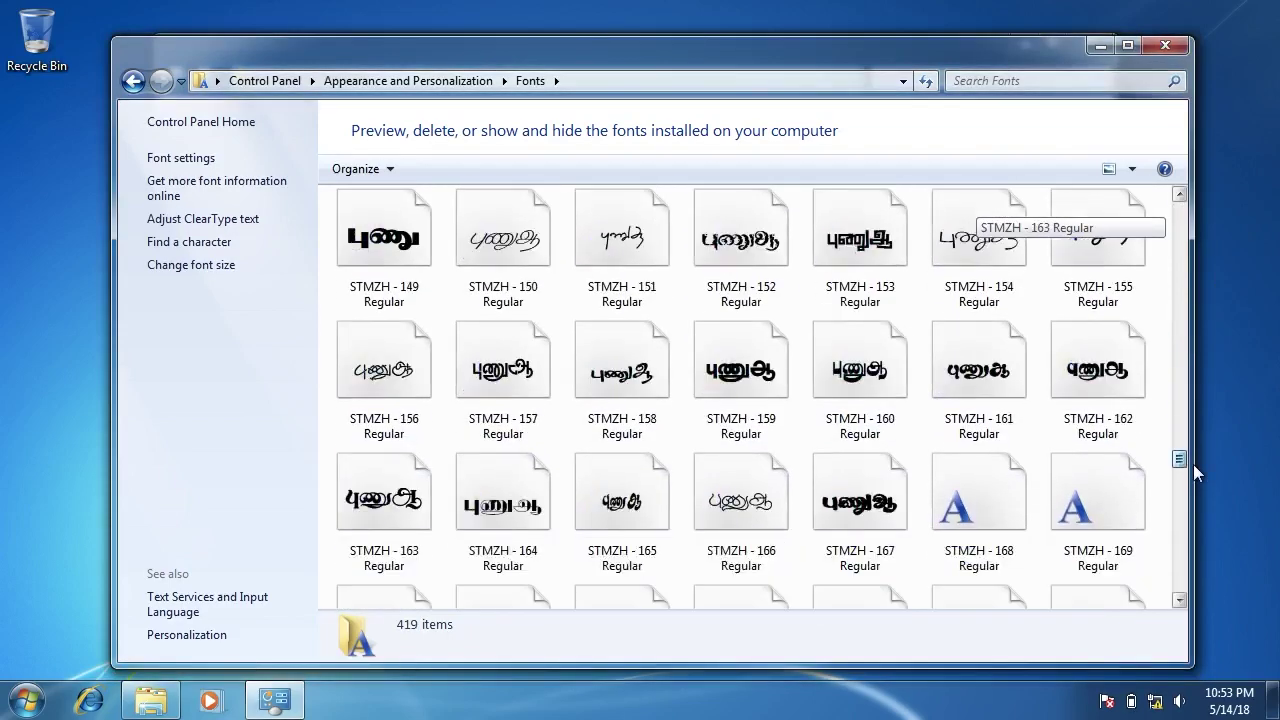
pyautogui.scroll(3, 818, 393)
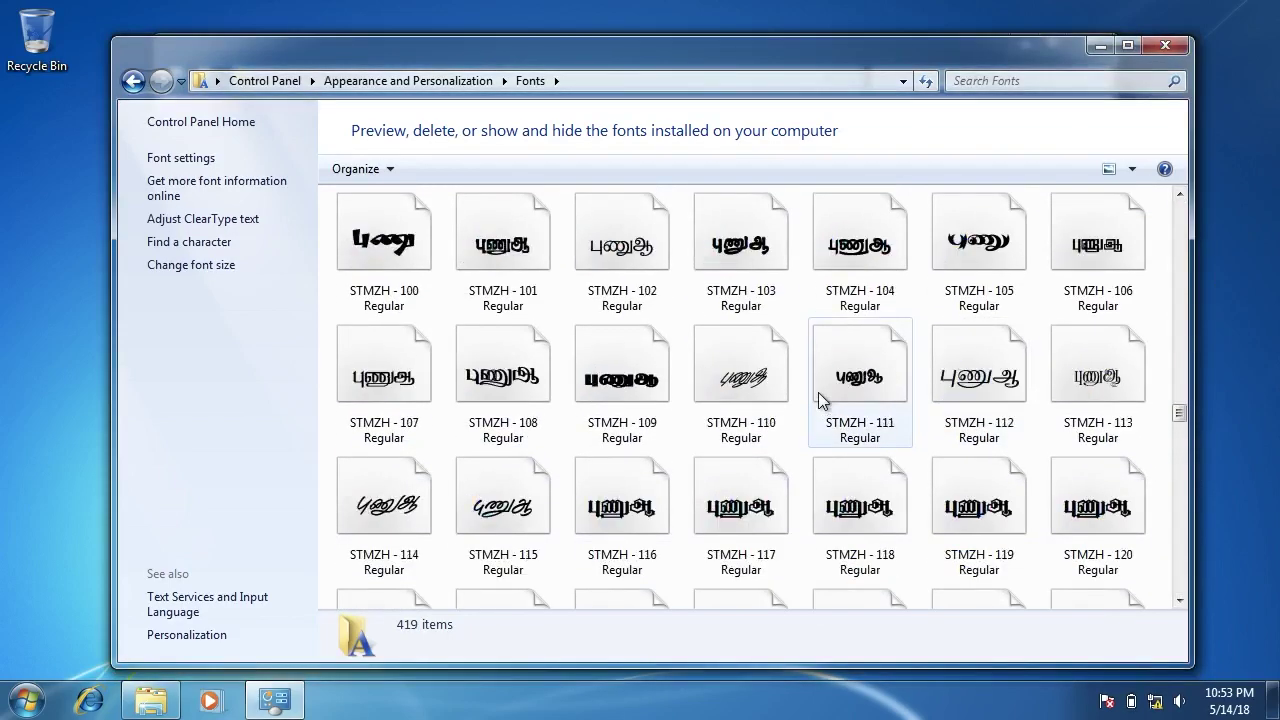
pyautogui.scroll(5, 818, 394)
pyautogui.scroll(2, 818, 394)
pyautogui.scroll(5, 818, 394)
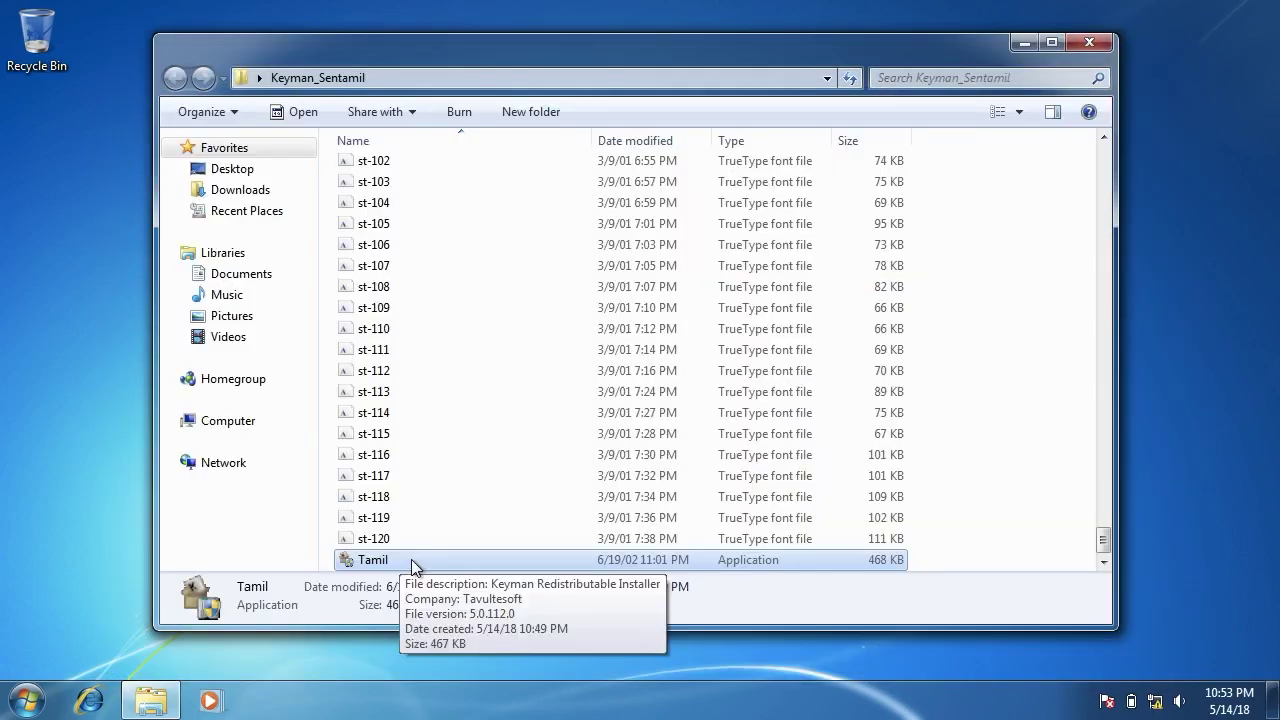
# Step: Run the Tamil installer and agree to install the Tamil software and Typewriter layout
pyautogui.doubleClick(411, 559)
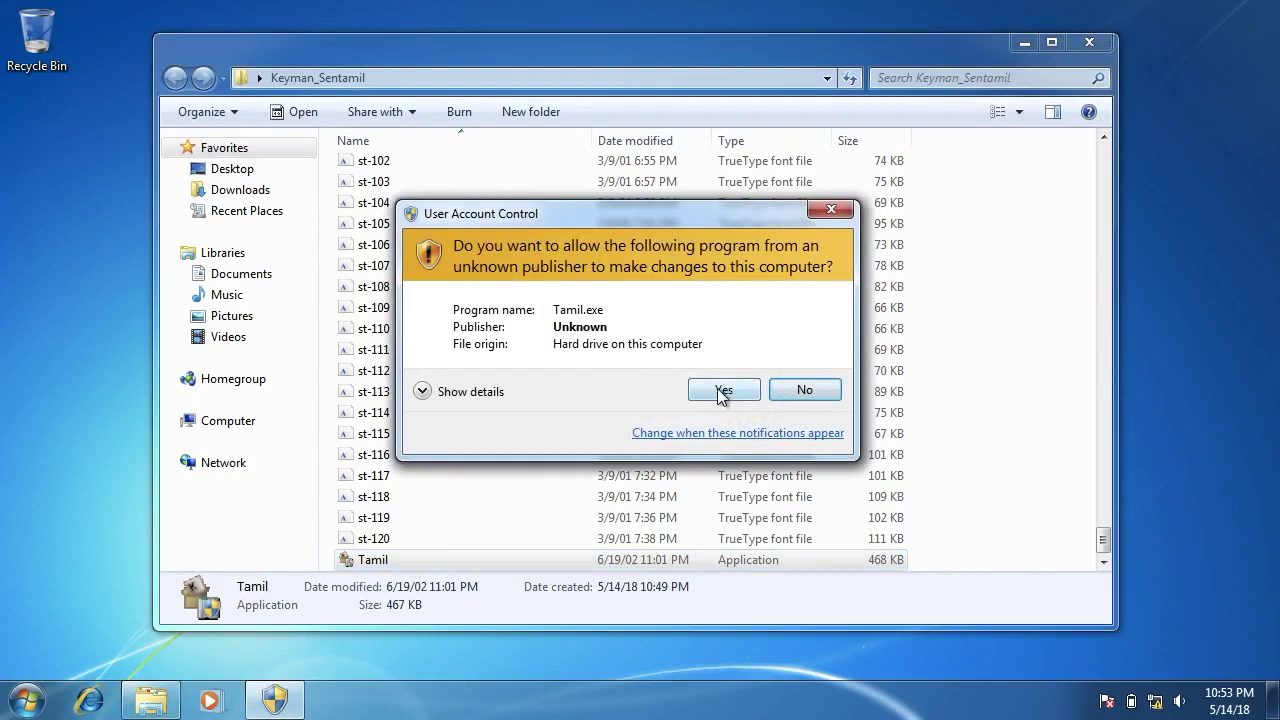
pyautogui.click(721, 390)
pyautogui.click(1020, 43)
pyautogui.moveTo(705, 271); pyautogui.dragTo(721, 189)
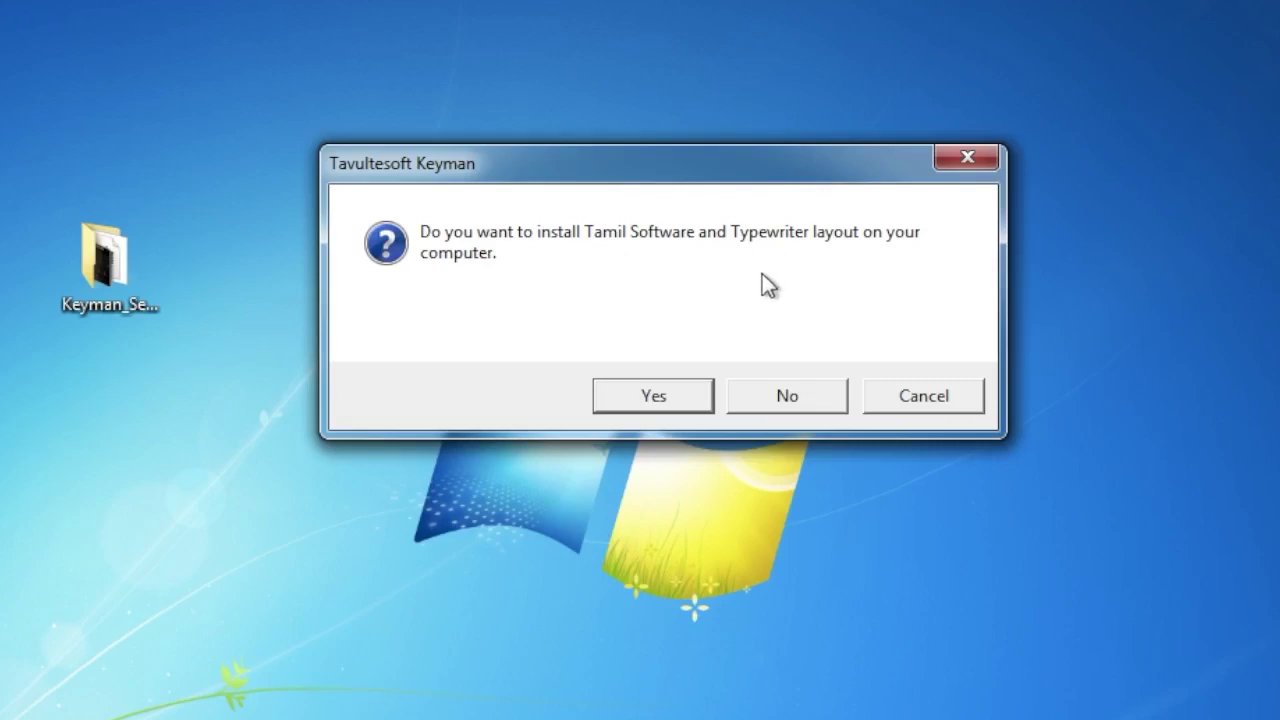
pyautogui.click(618, 402)
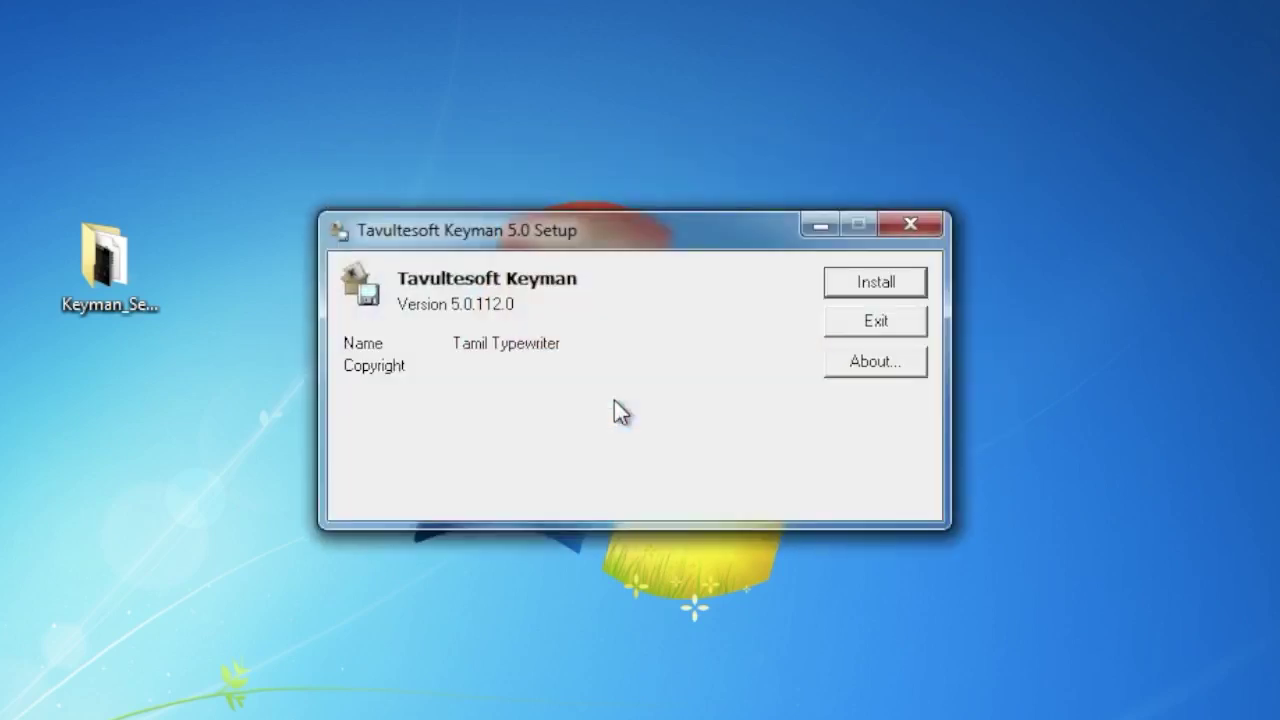
pyautogui.moveTo(613, 226); pyautogui.dragTo(622, 214)
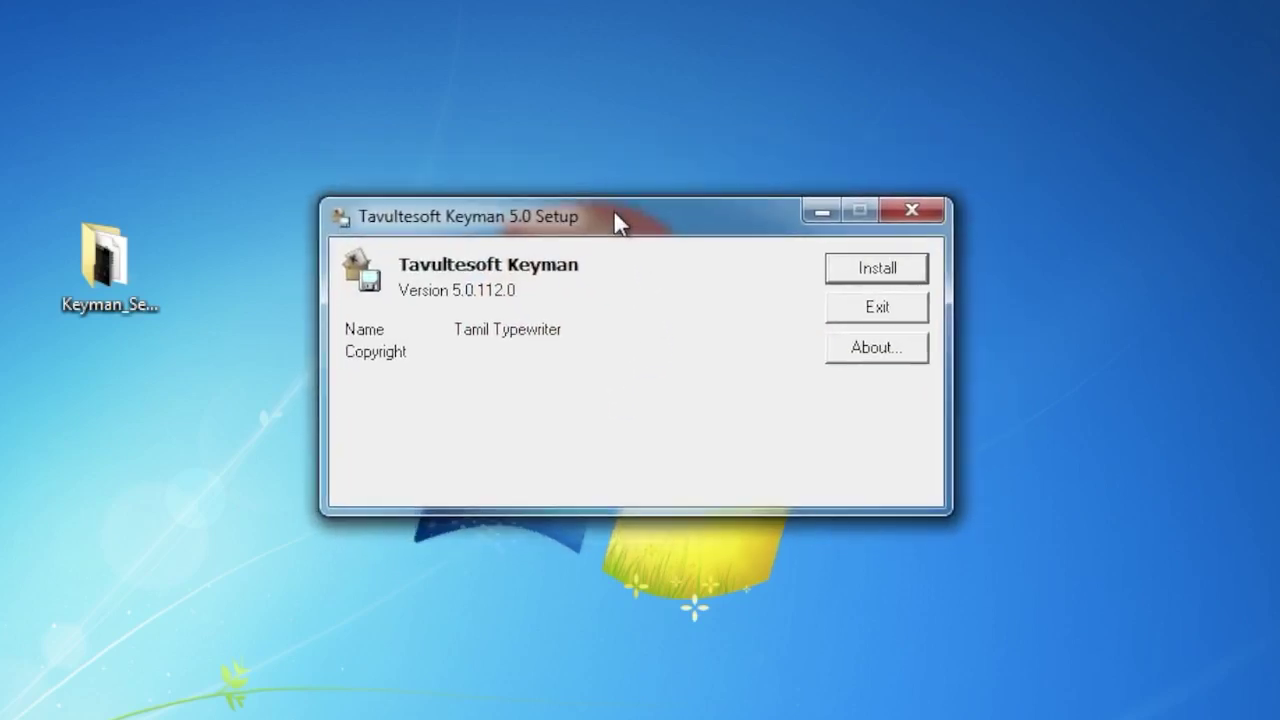
pyautogui.click(845, 276)
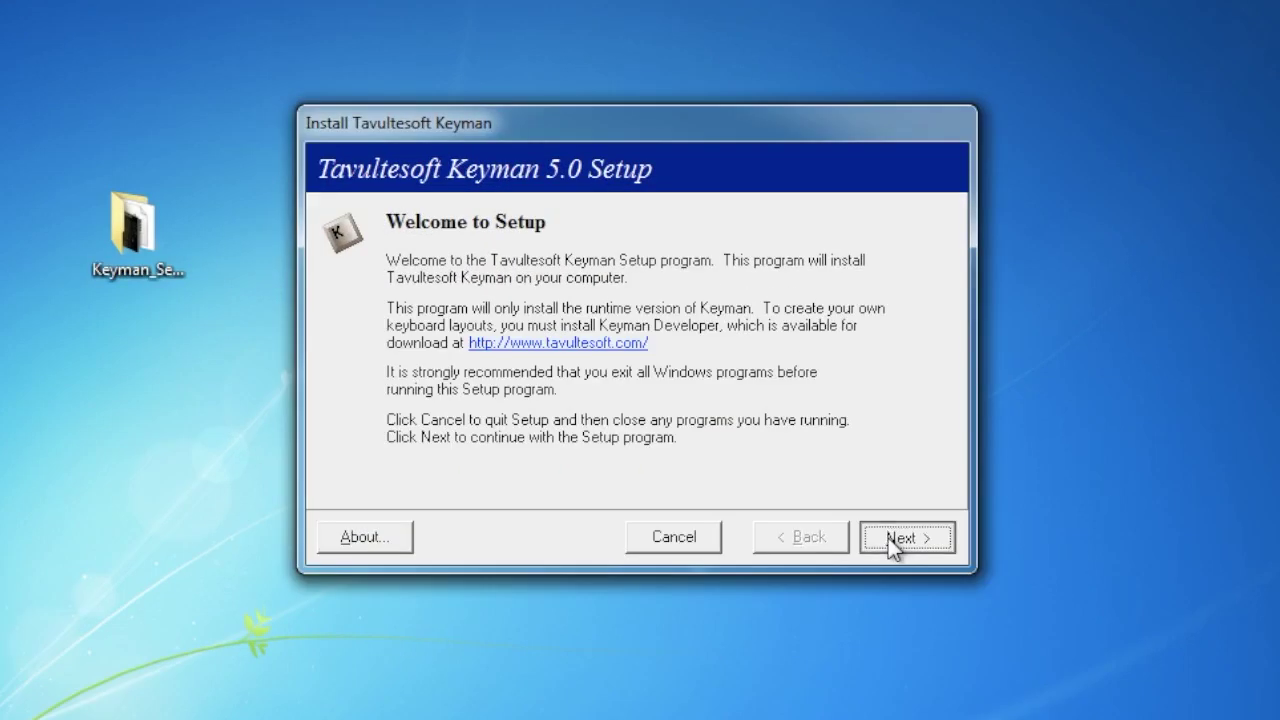
# Step: Install Keyman 5.0 to the default directory with Application files and Tamil Typewriter
pyautogui.click(890, 540)
pyautogui.scroll(-5, 893, 538)
pyautogui.click(898, 533)
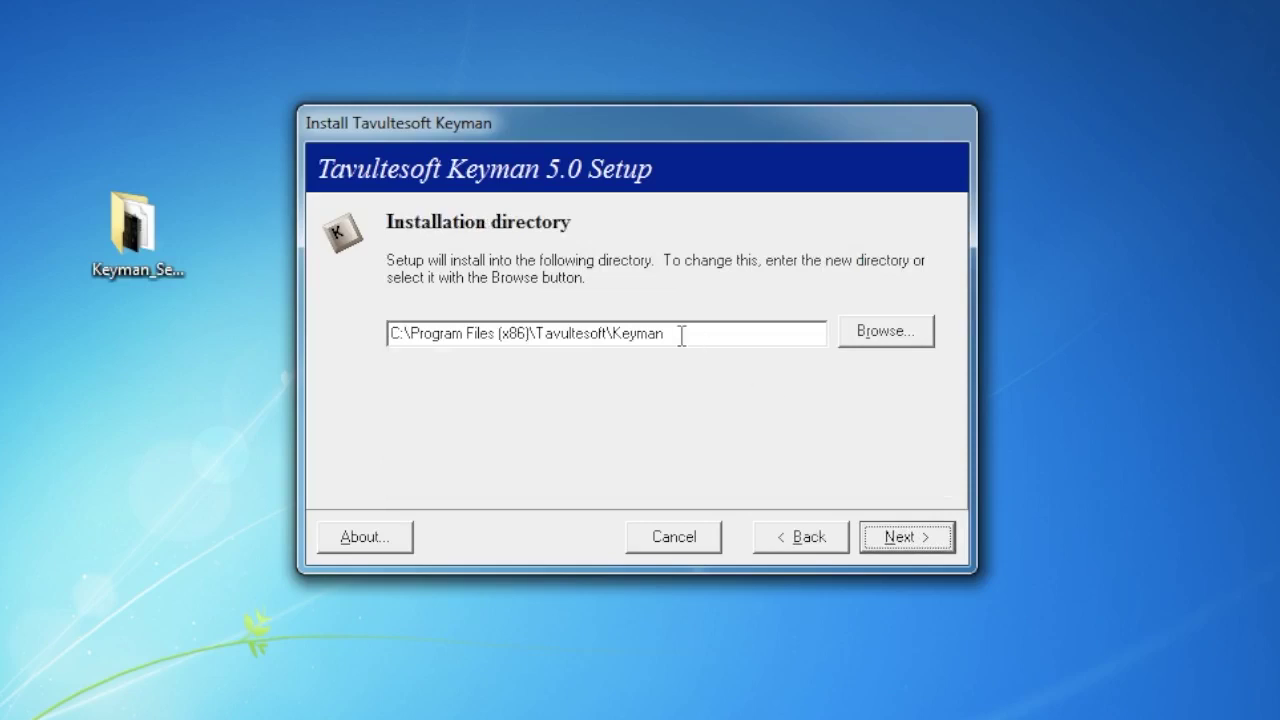
pyautogui.click(887, 538)
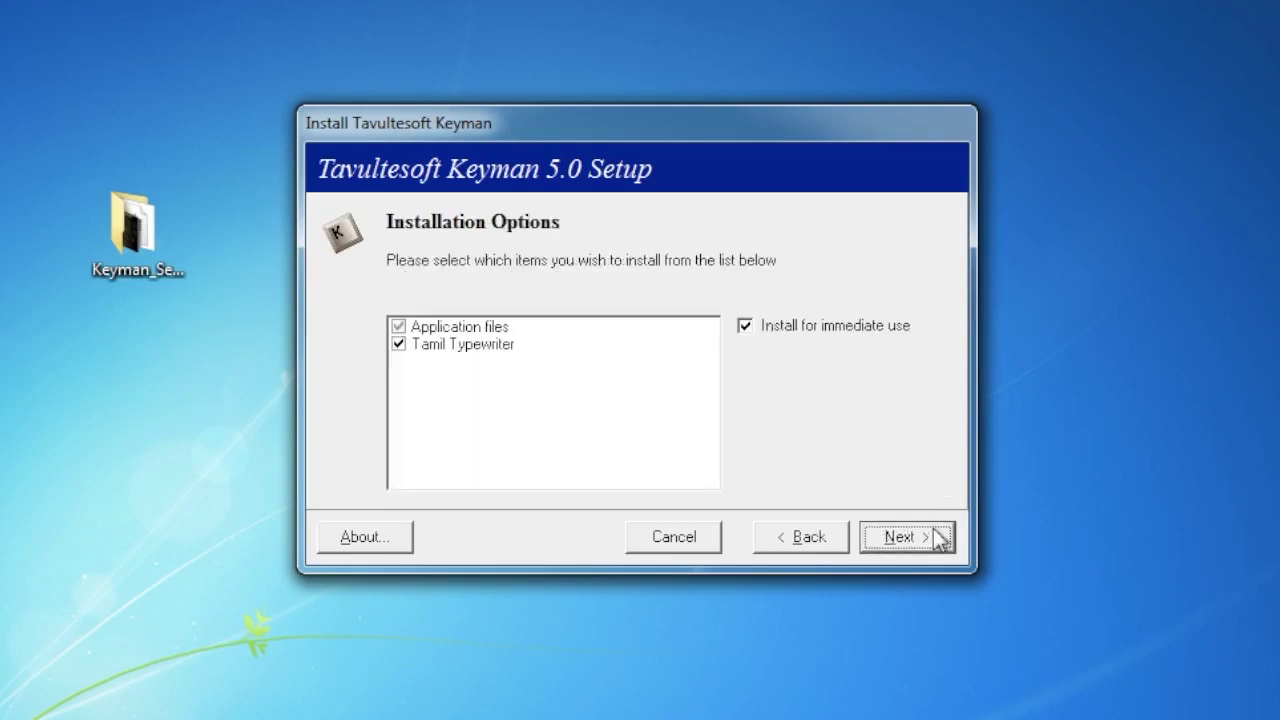
pyautogui.click(897, 538)
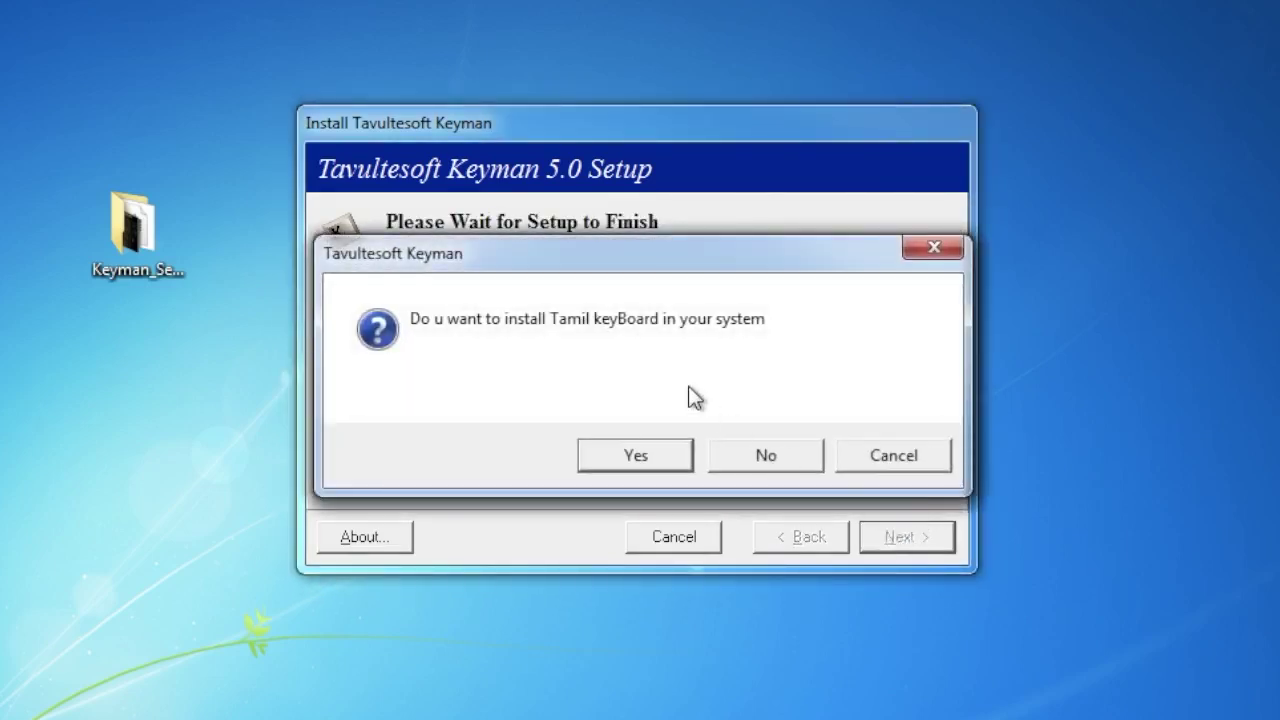
pyautogui.click(643, 459)
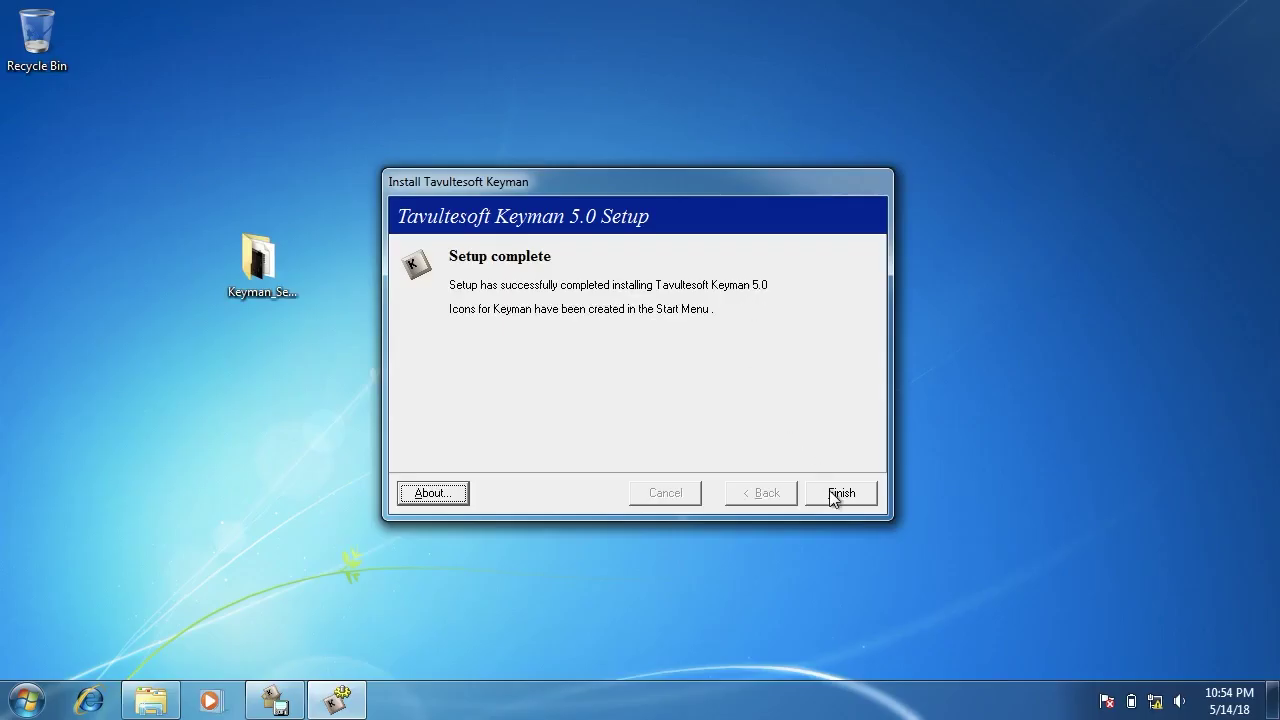
pyautogui.click(830, 492)
pyautogui.click(25, 697)
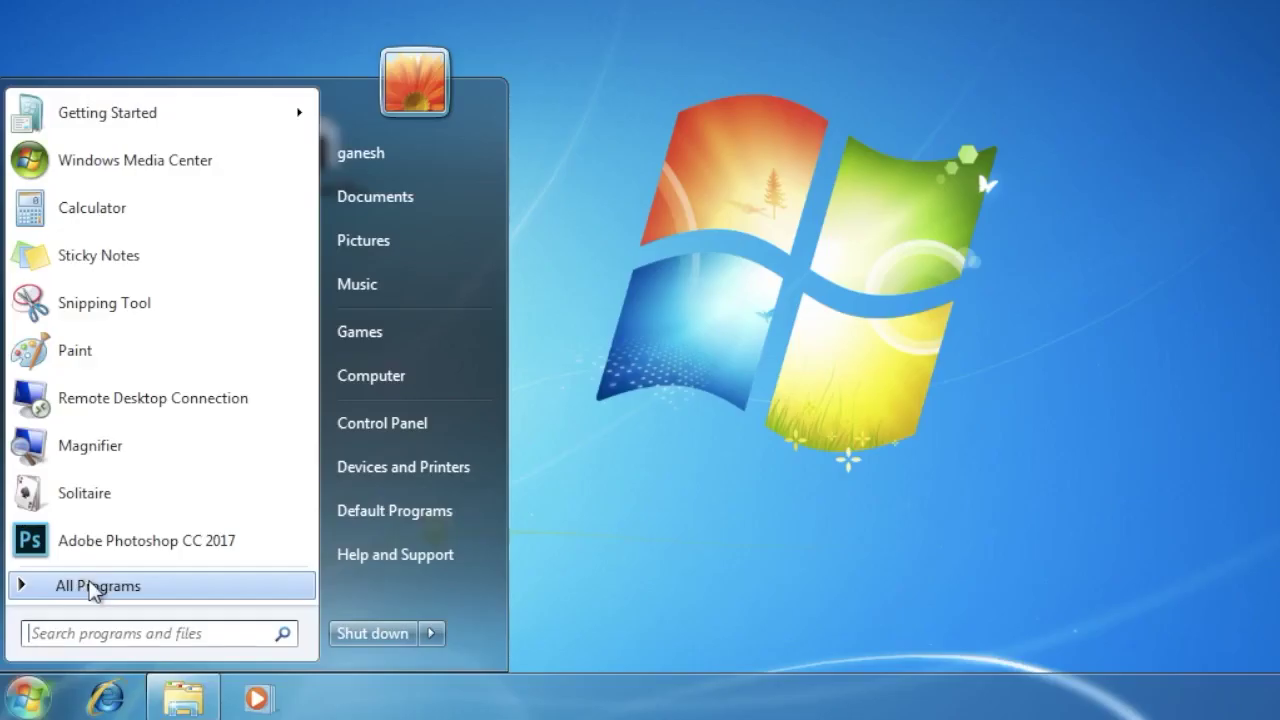
# Step: Launch Keyman Configuration from the Tavultesoft Keyman program group
pyautogui.click(92, 587)
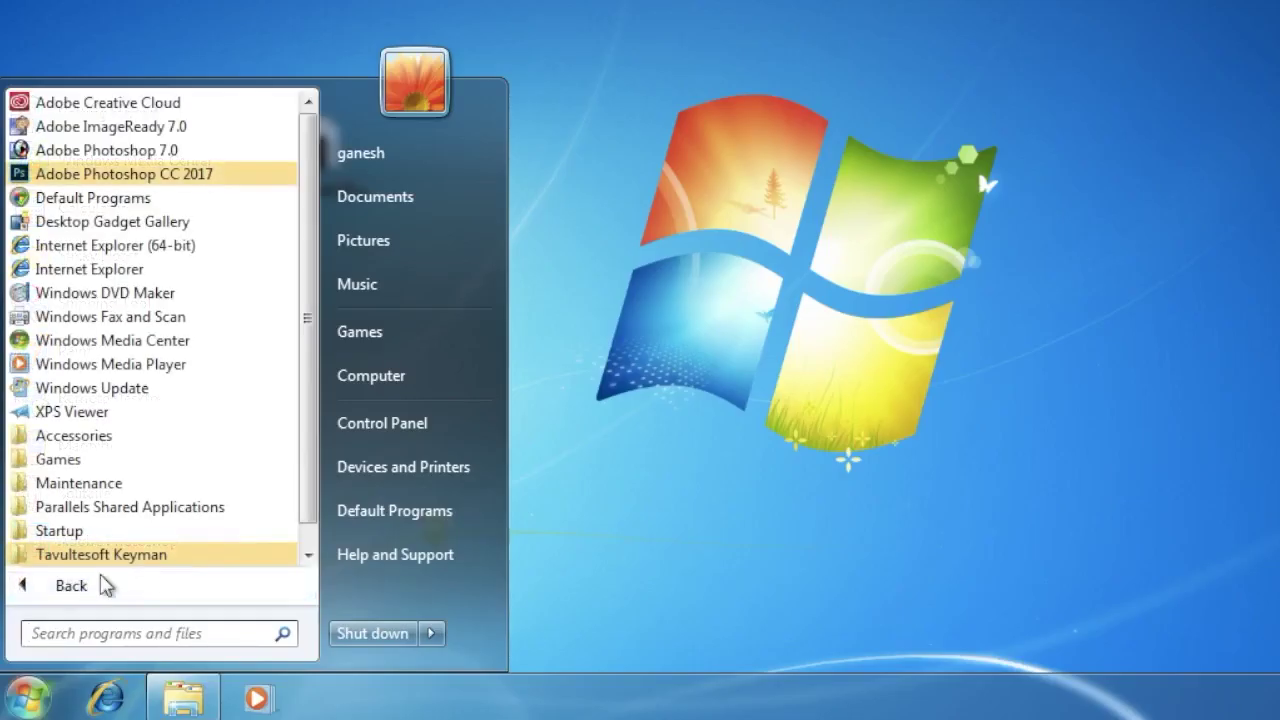
pyautogui.scroll(-1, 171, 434)
pyautogui.click(130, 536)
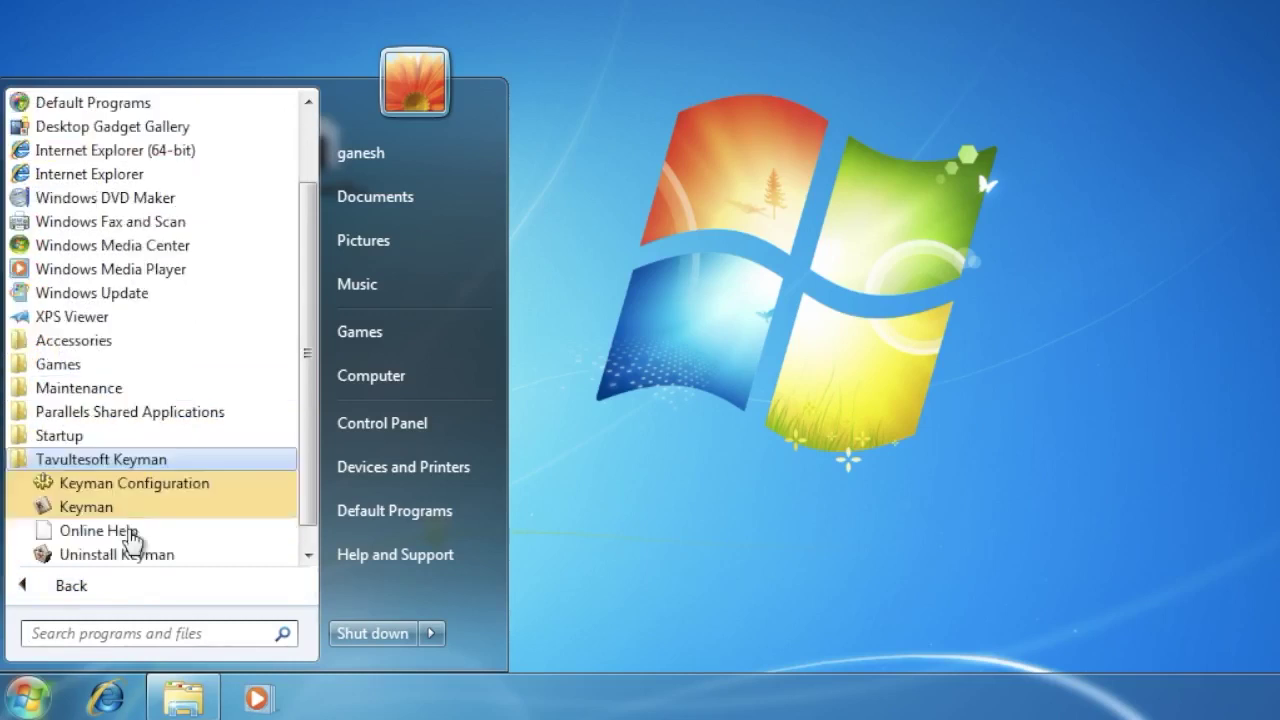
pyautogui.scroll(-1, 155, 522)
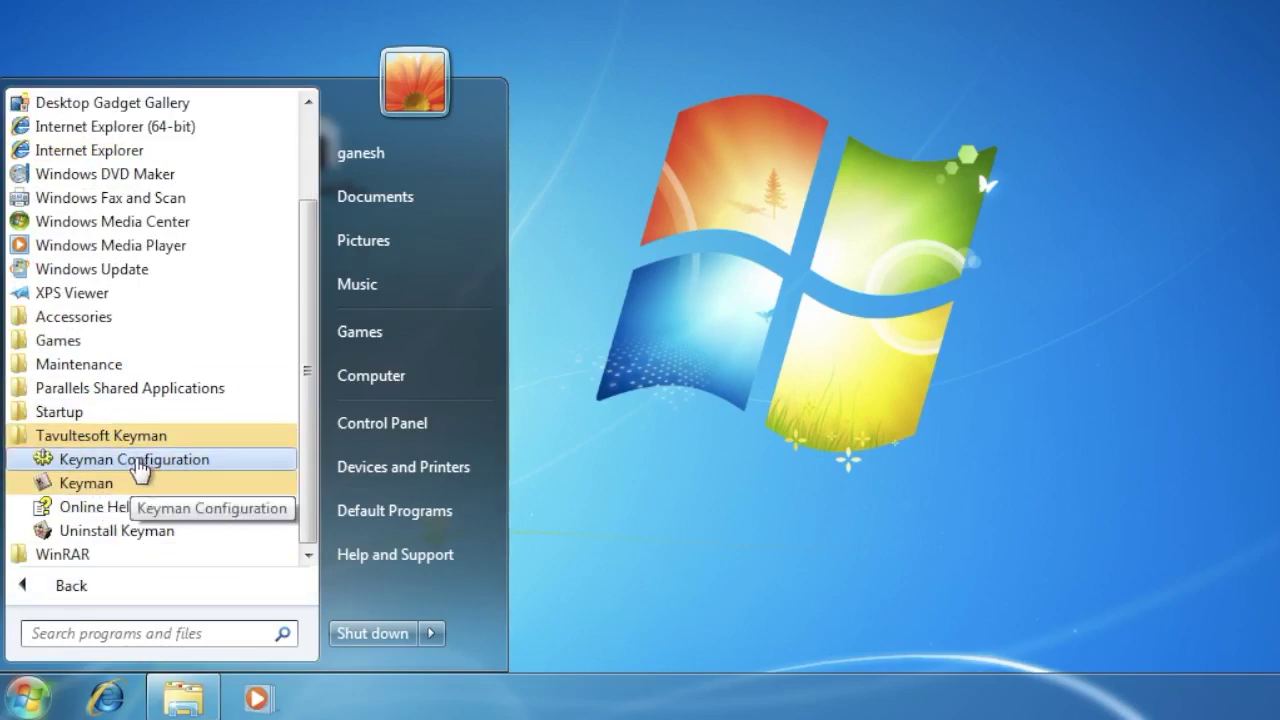
pyautogui.click(140, 470)
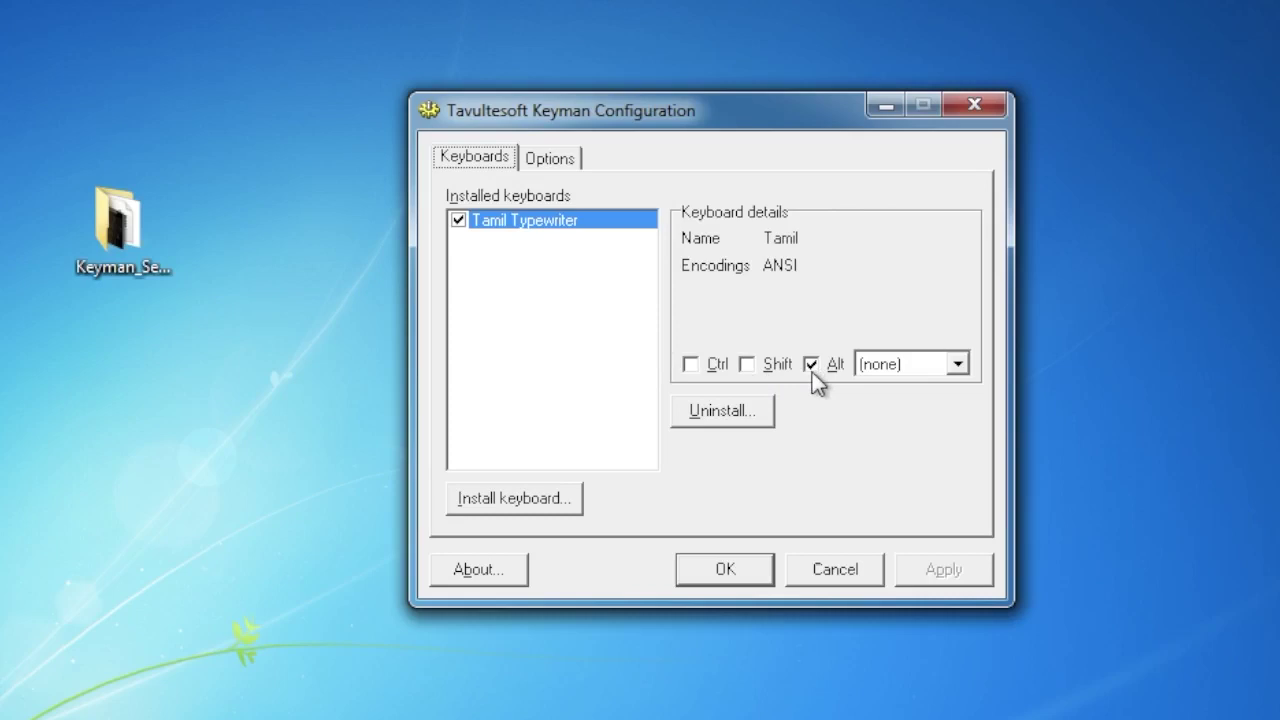
# Step: Assign the Alt+K hotkey to Tamil Typewriter, apply it, and close configuration
pyautogui.click(962, 366)
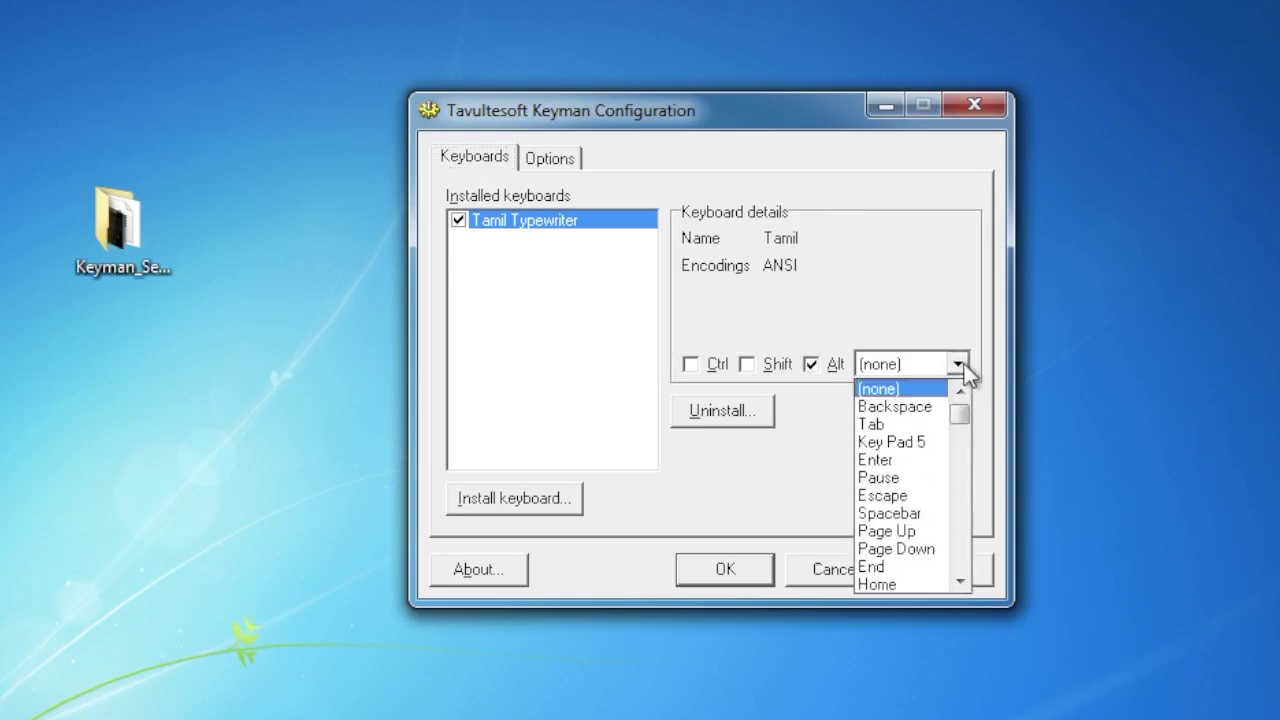
pyautogui.moveTo(962, 405); pyautogui.dragTo(960, 484)
pyautogui.click(875, 549)
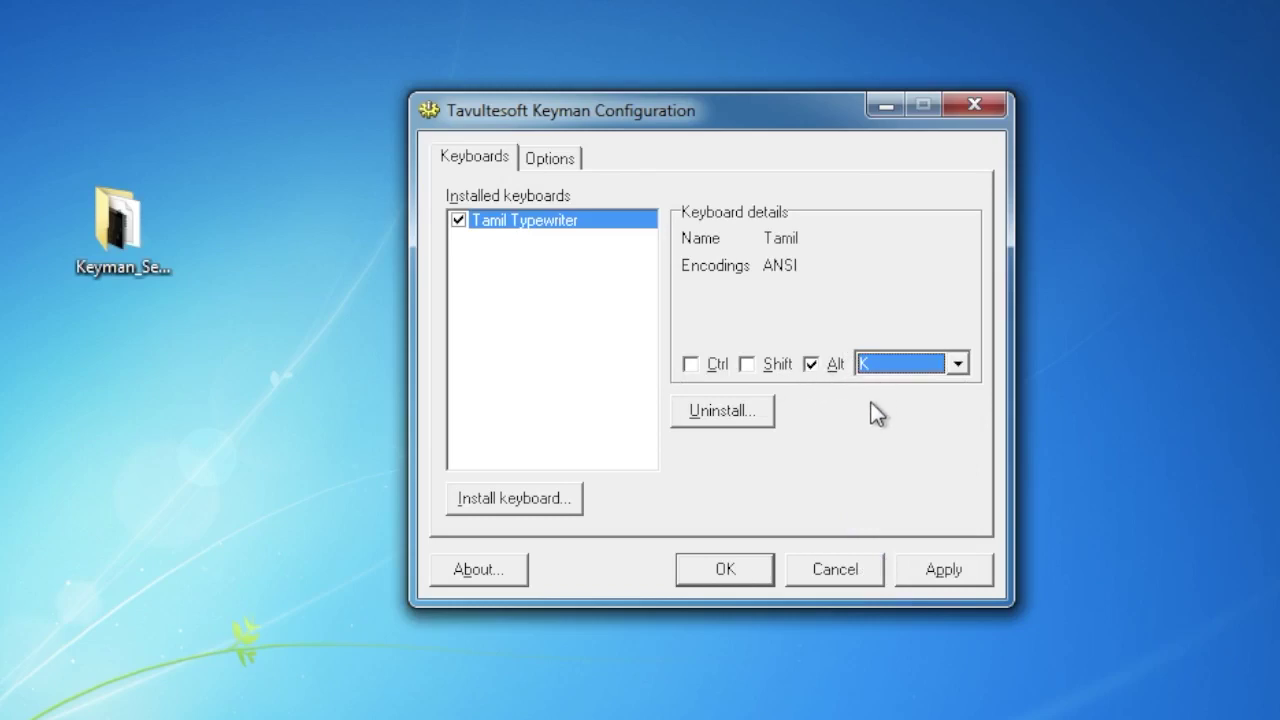
pyautogui.click(975, 566)
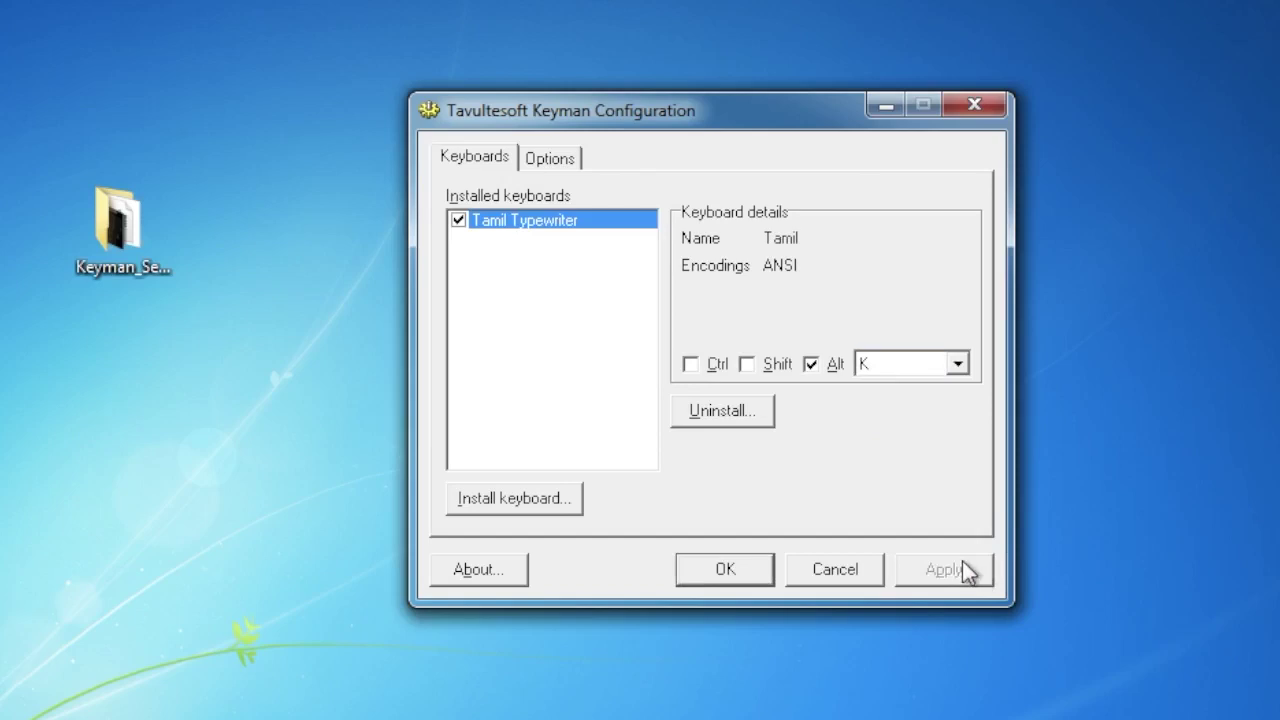
pyautogui.click(720, 571)
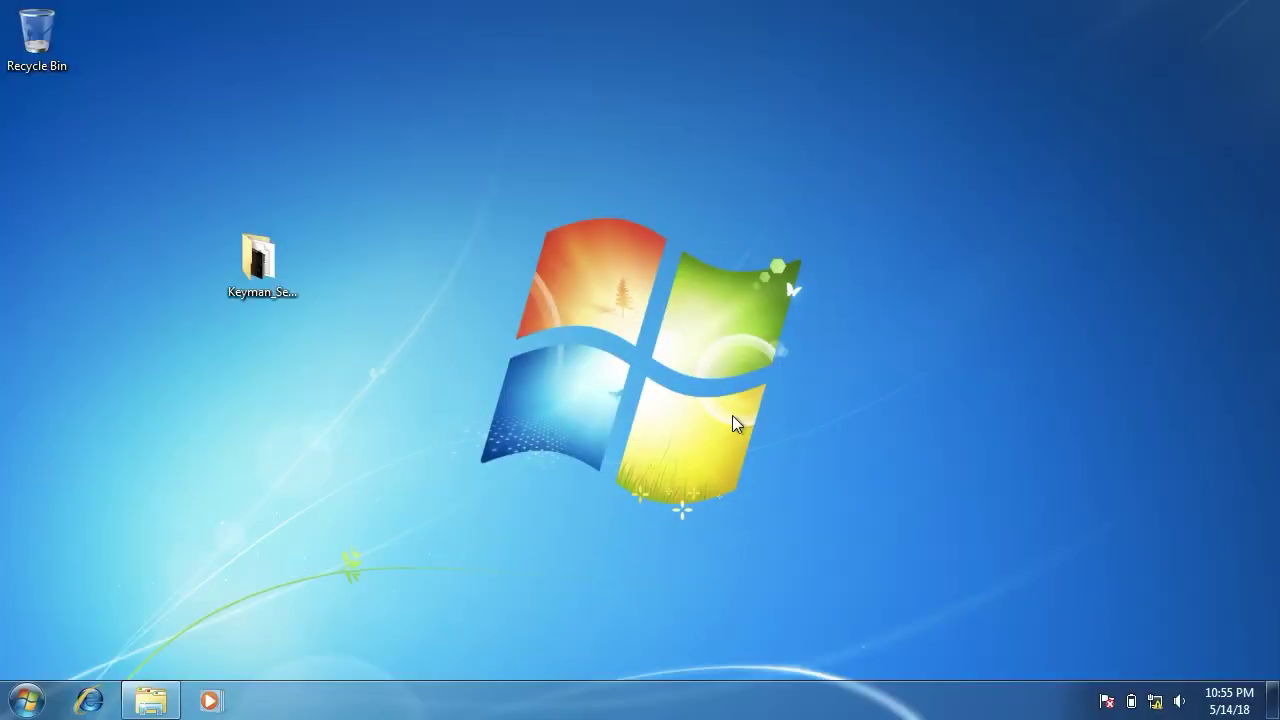
# Step: Start Keyman and switch the active keyboard to Tamil Typewriter from the tray icon
pyautogui.press('super')
pyautogui.click(110, 592)
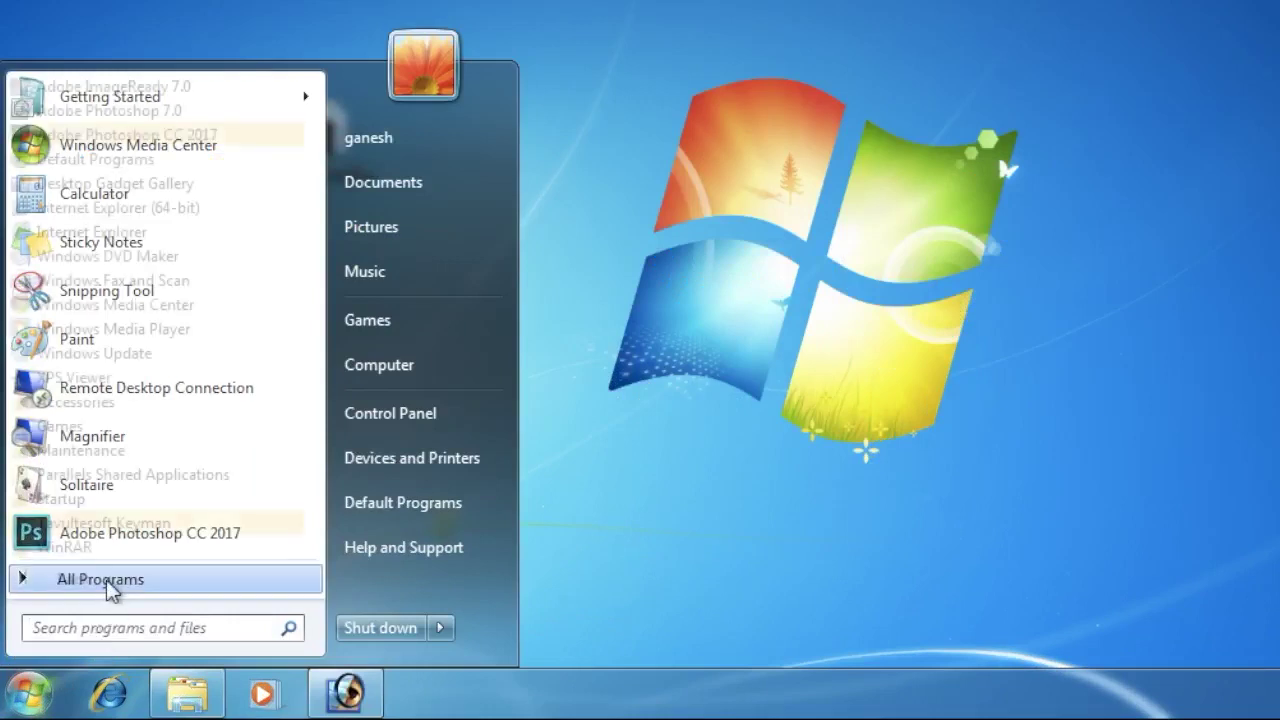
pyautogui.click(160, 526)
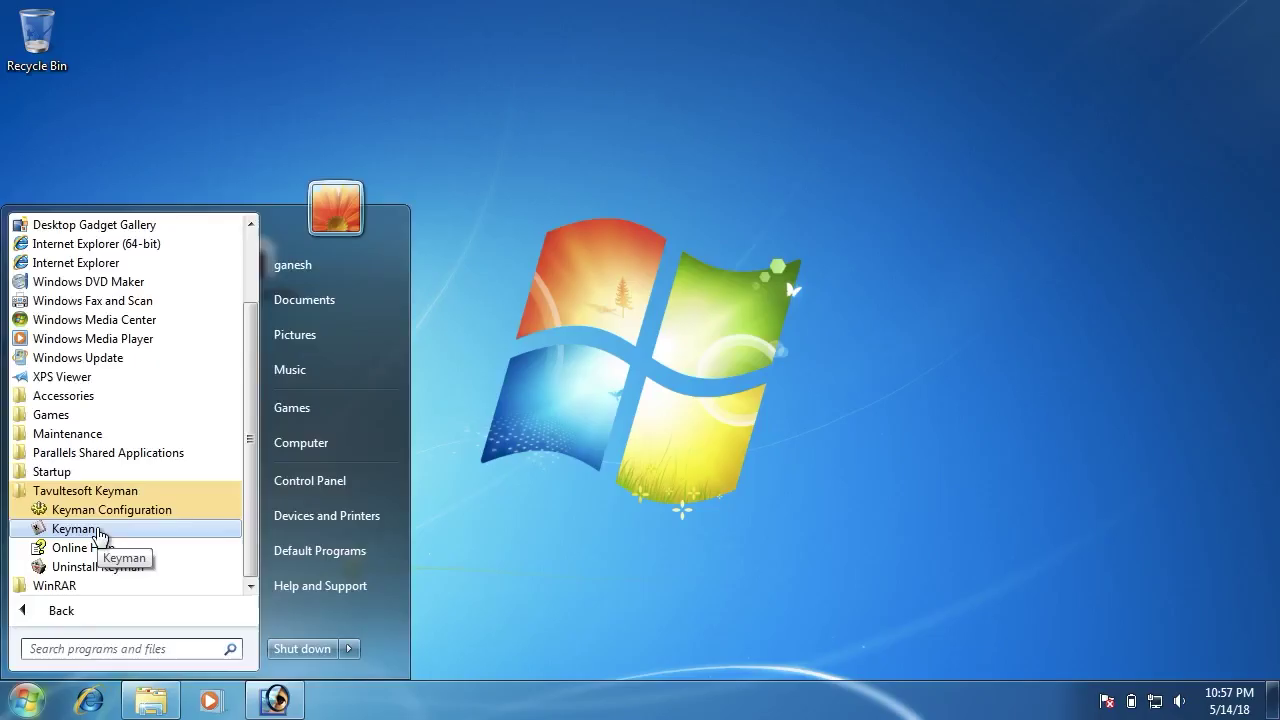
pyautogui.click(99, 530)
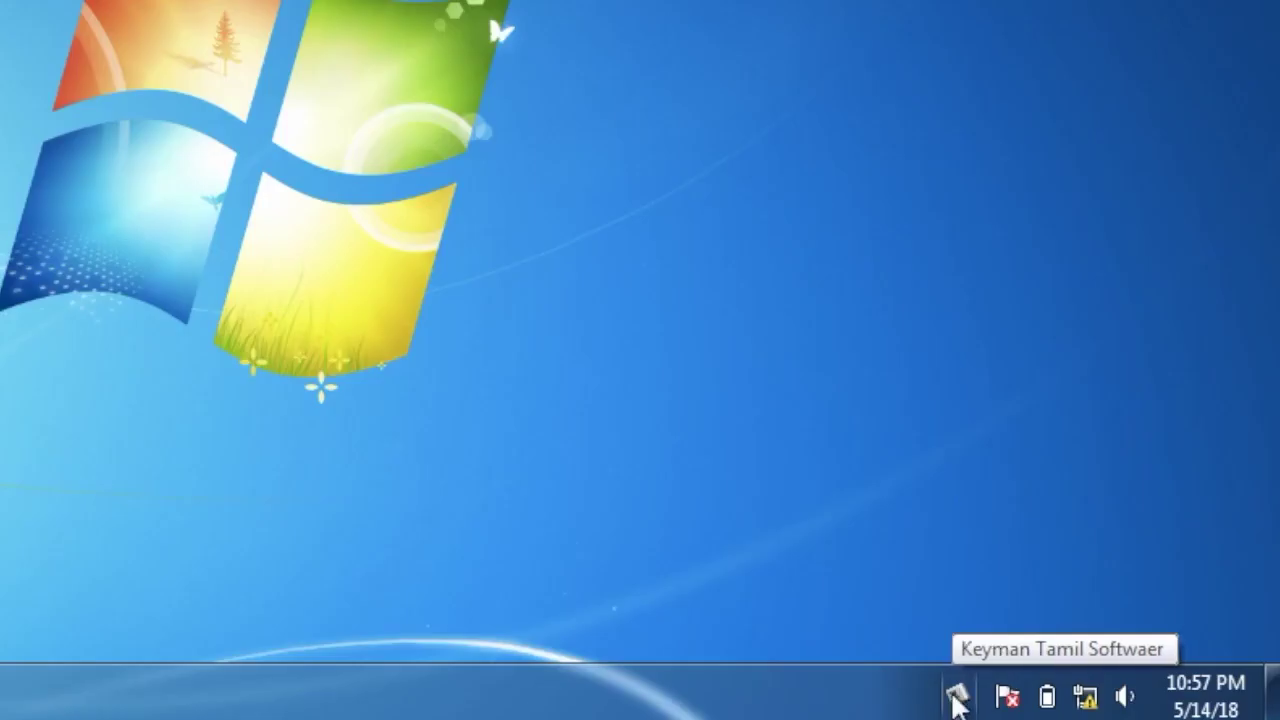
pyautogui.click(1075, 702)
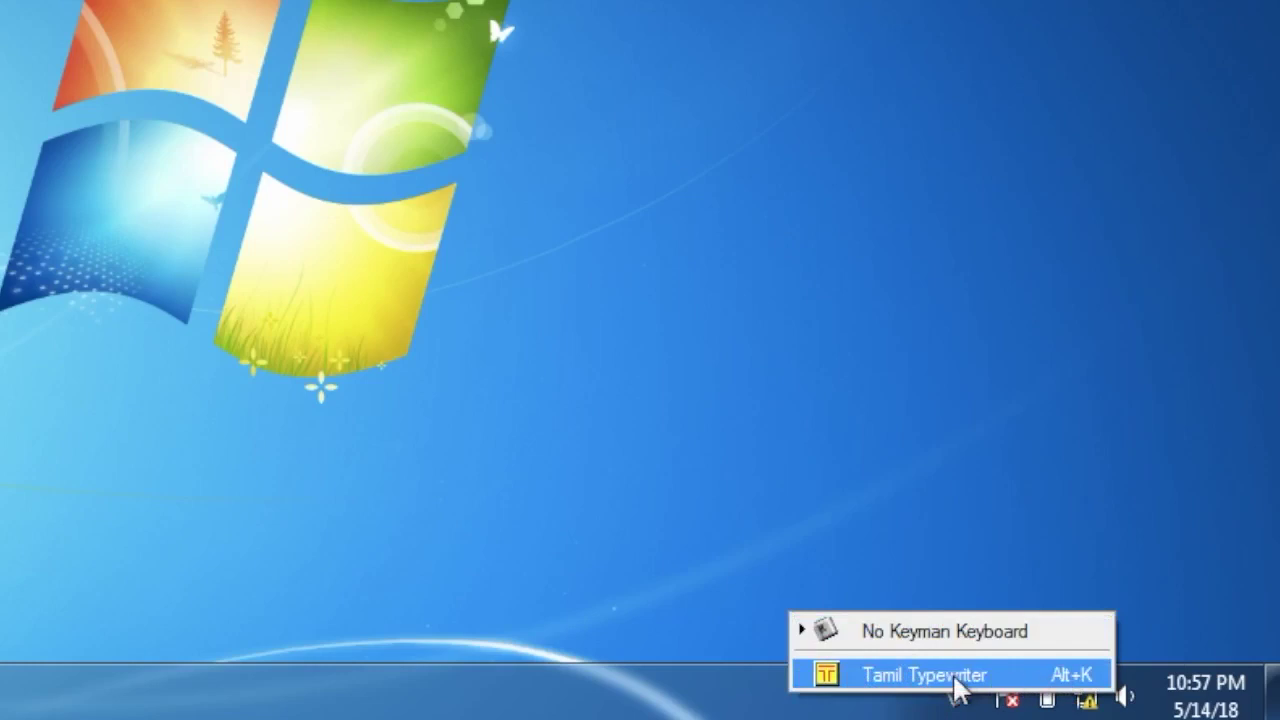
pyautogui.click(867, 673)
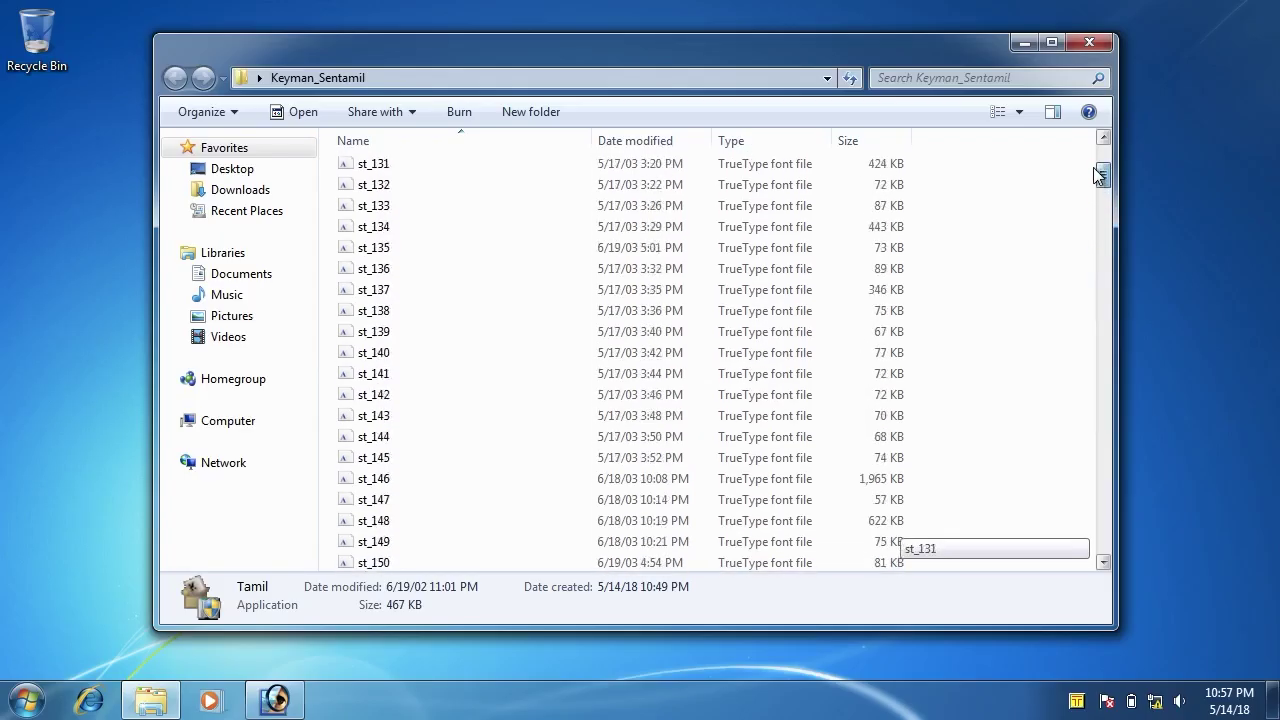
pyautogui.scroll(5, 1093, 167)
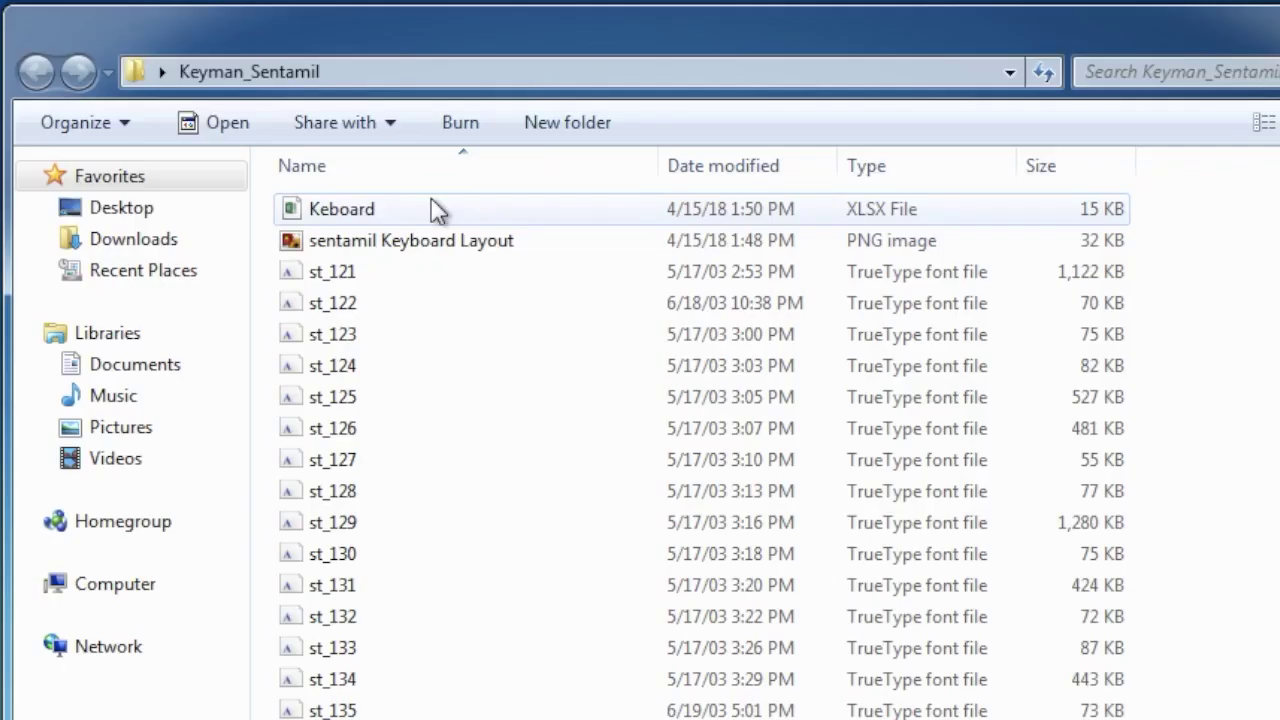
# Step: Open the Keboard XLSX key chart from Keyman_Sentamil in Excel
pyautogui.click(441, 168)
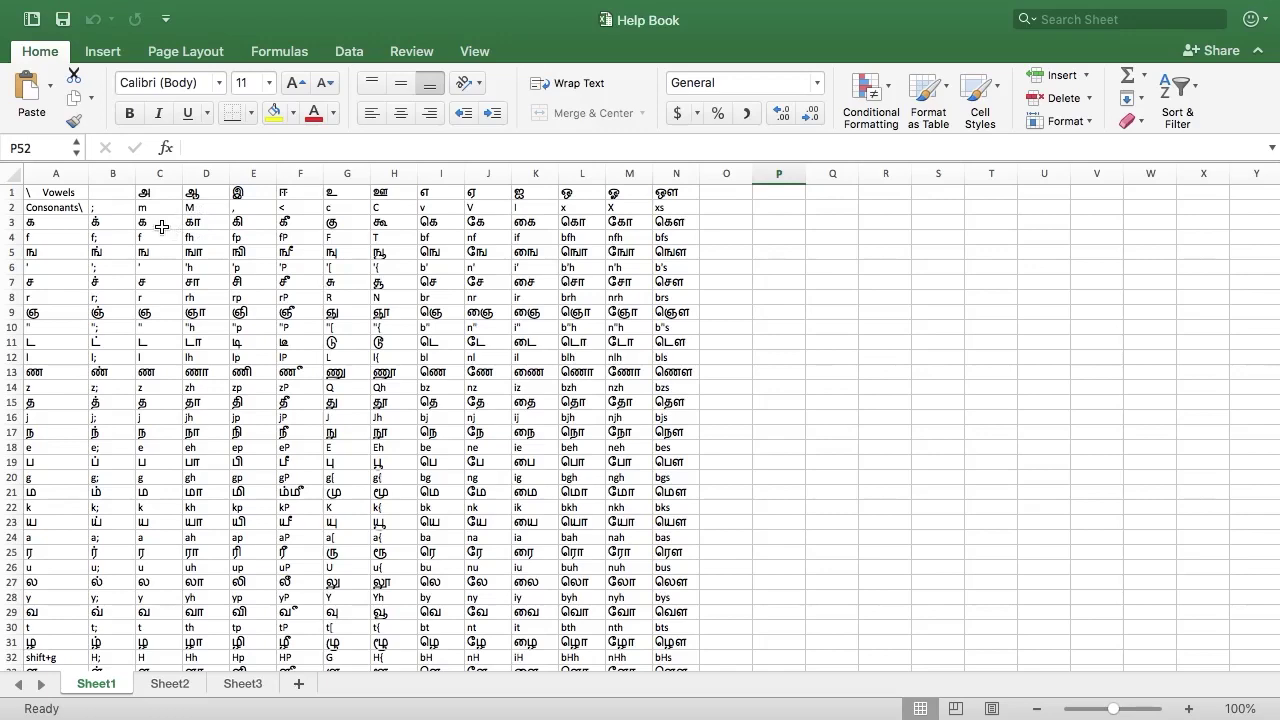
pyautogui.scroll(-1, 470, 403)
pyautogui.scroll(-2, 470, 403)
pyautogui.scroll(-5, 470, 403)
pyautogui.scroll(-1, 470, 403)
pyautogui.scroll(-3, 470, 403)
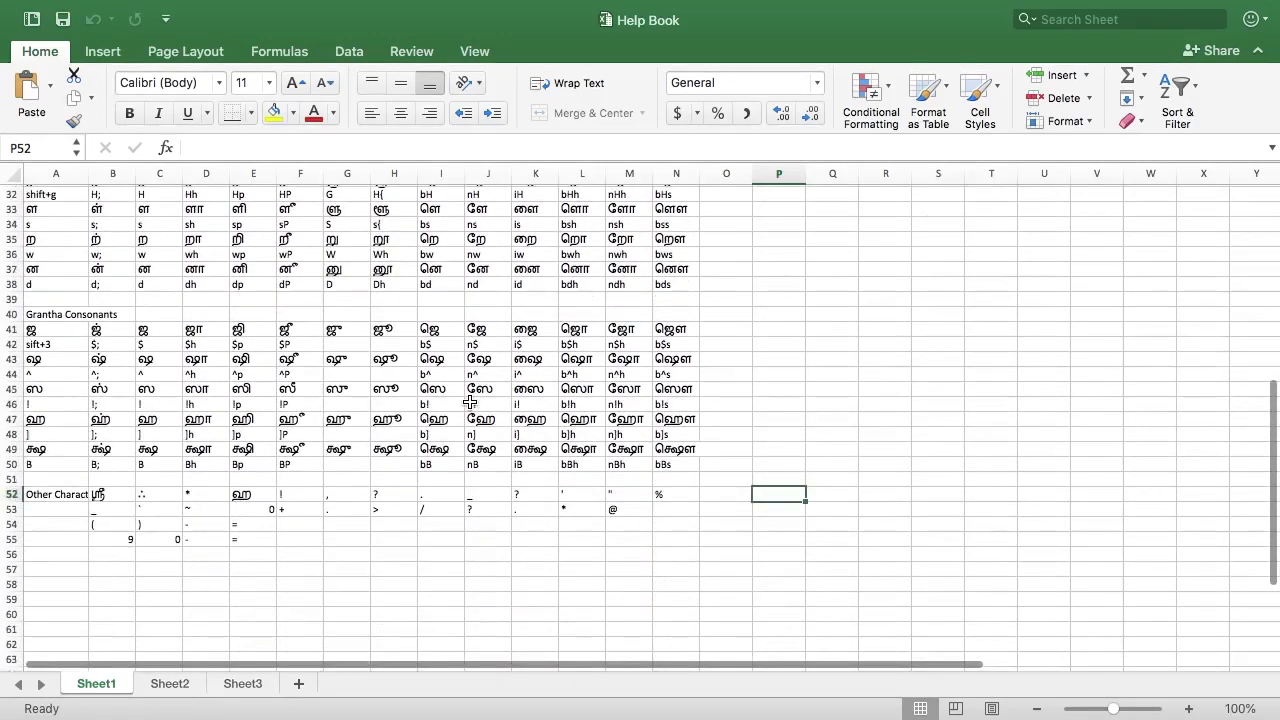
pyautogui.scroll(2, 470, 403)
pyautogui.scroll(2, 470, 403)
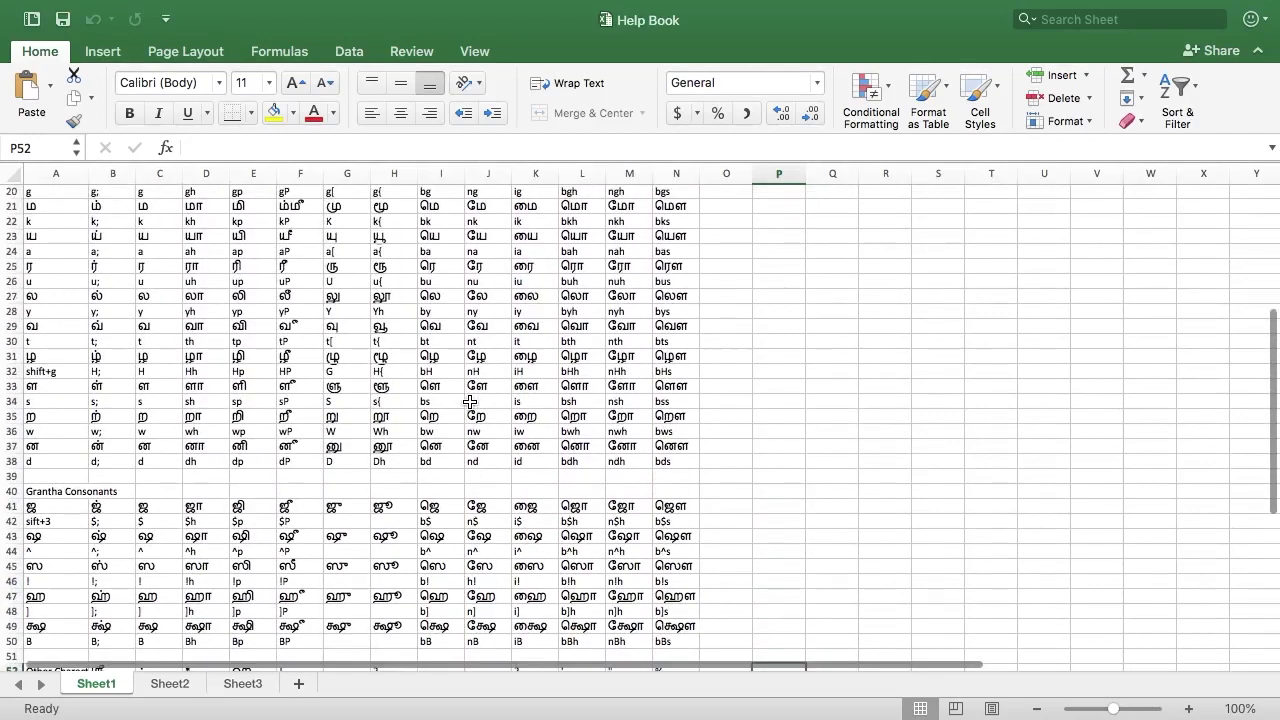
pyautogui.scroll(7, 470, 403)
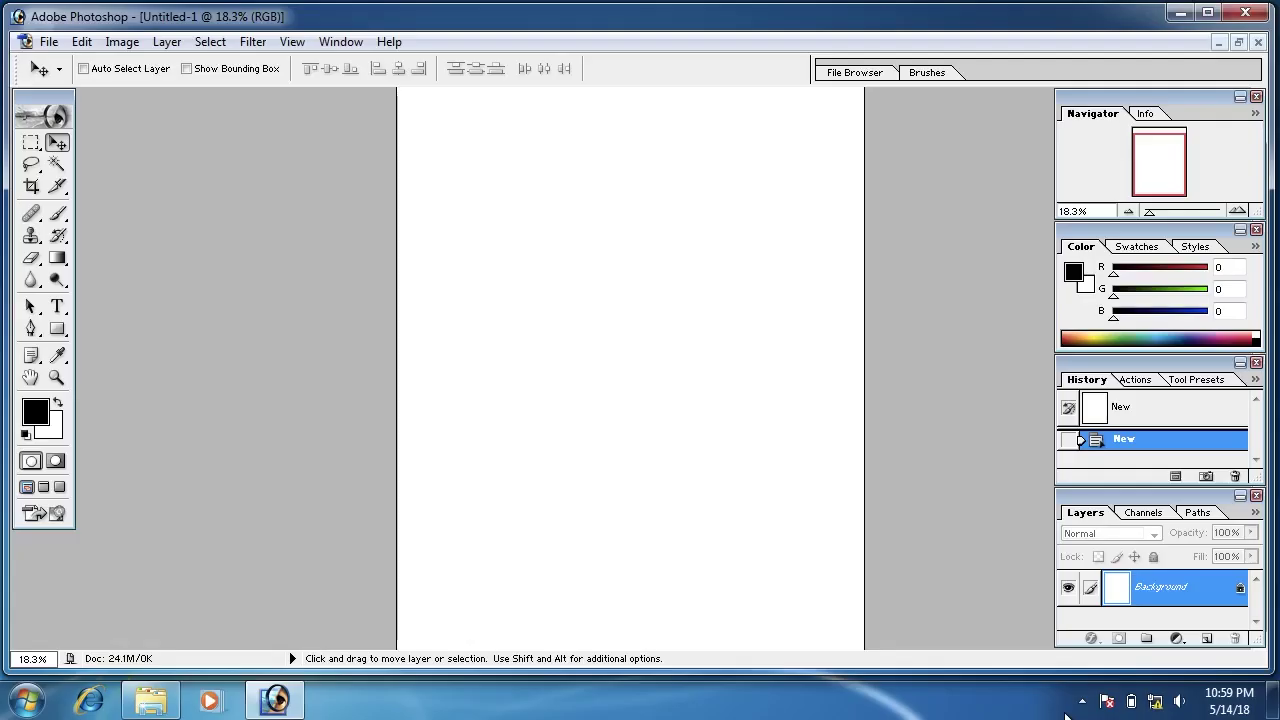
# Step: Type the Tamil word தமிழ் on the canvas and select all of it
pyautogui.click(1082, 702)
pyautogui.click(1030, 712)
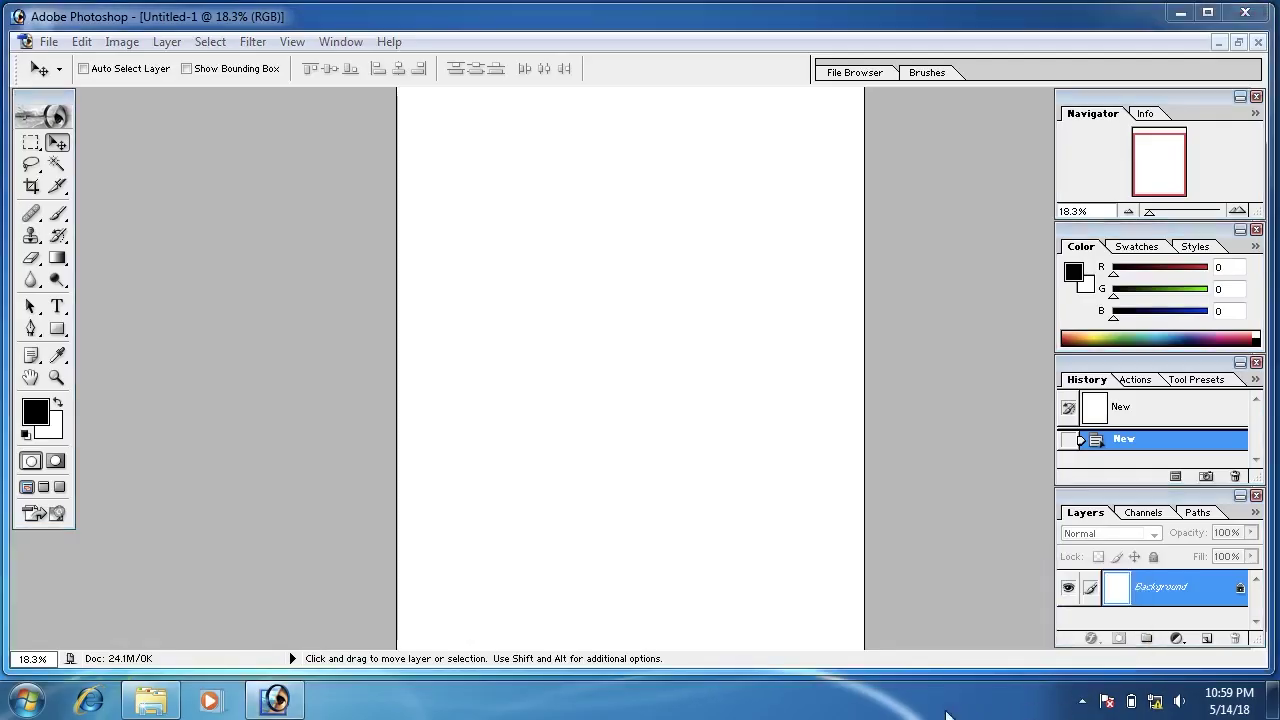
pyautogui.click(57, 307)
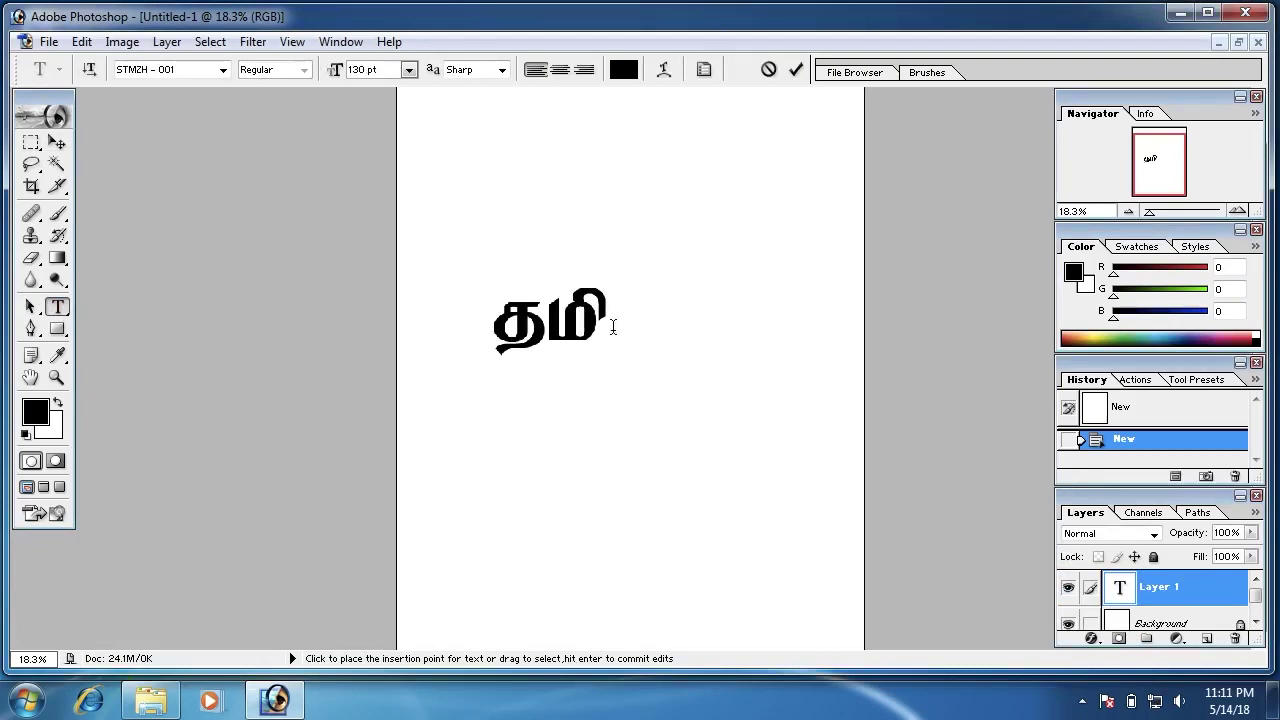
pyautogui.write('ழ்')
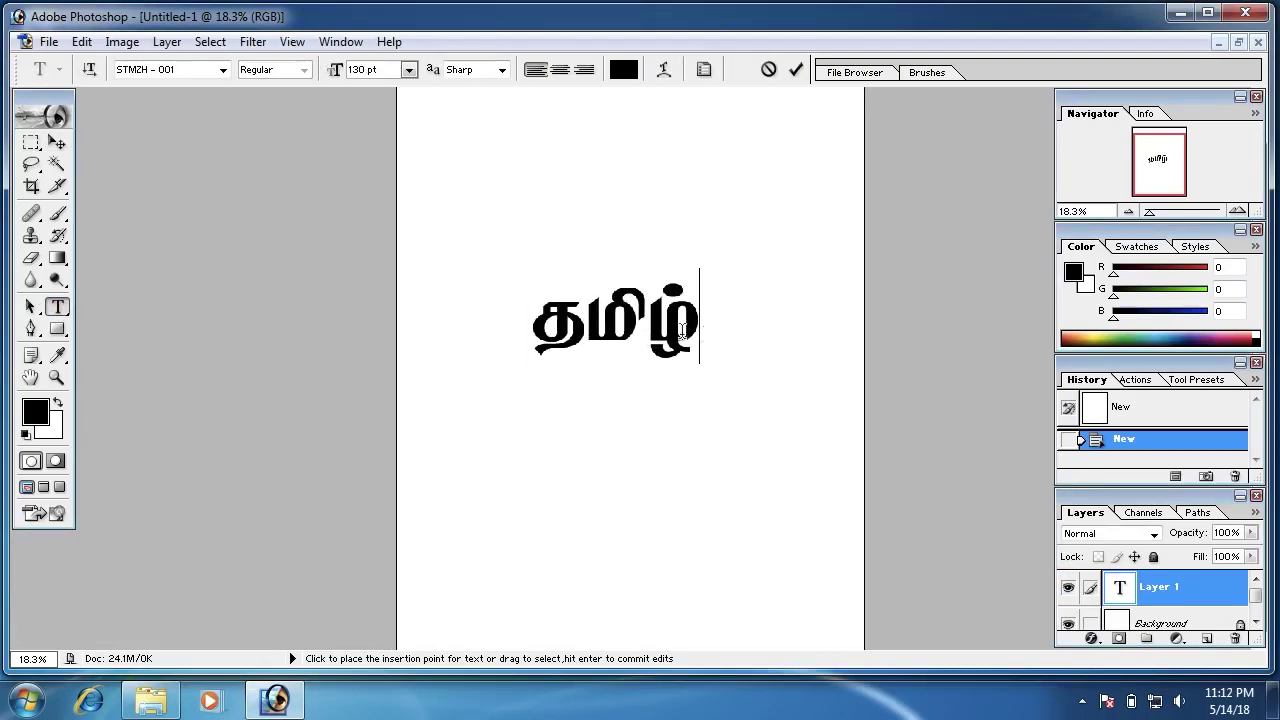
pyautogui.hotkey('ctrl', 'a')
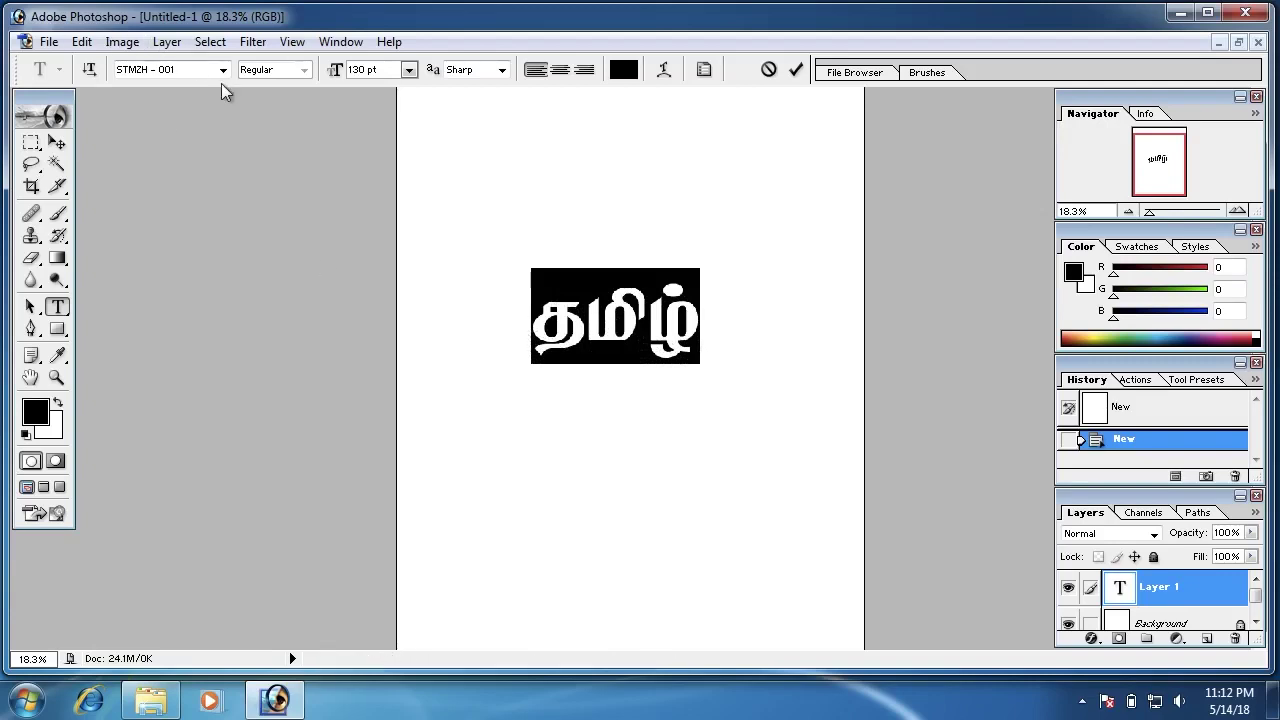
# Step: Try STMZH - 002 and the next fonts on the word, settling on STMZH - 014
pyautogui.click(223, 72)
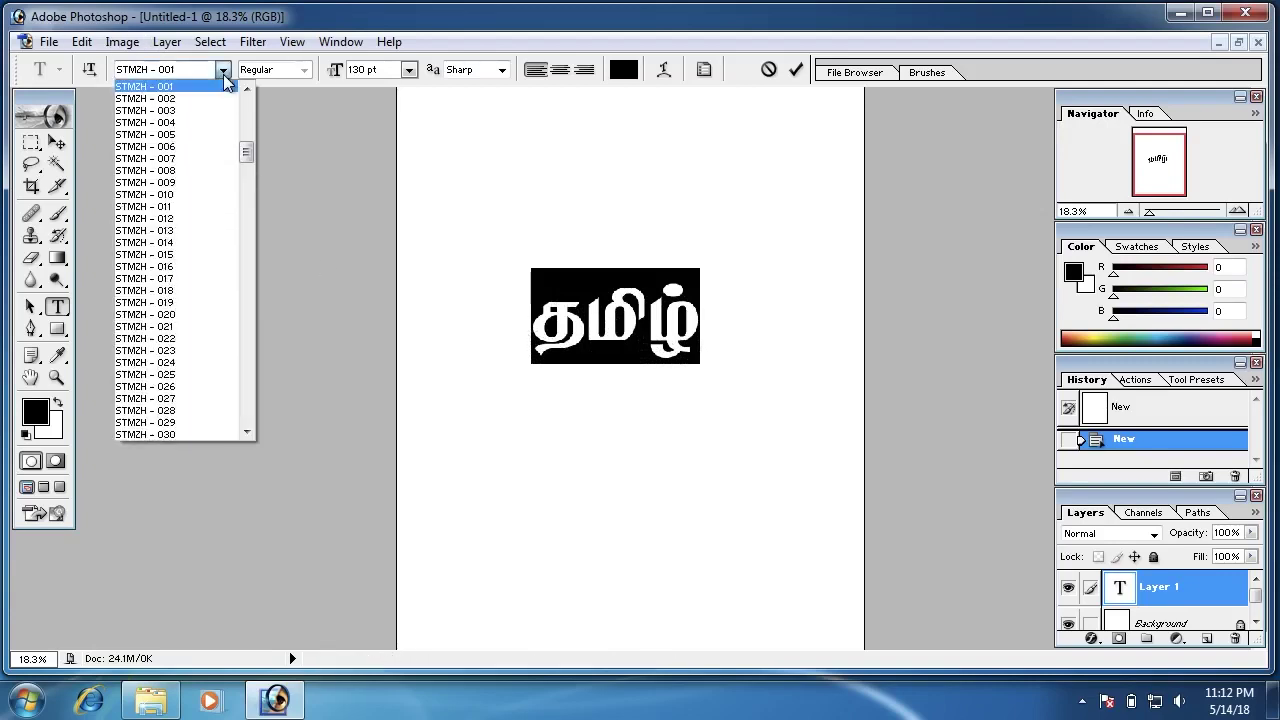
pyautogui.click(187, 100)
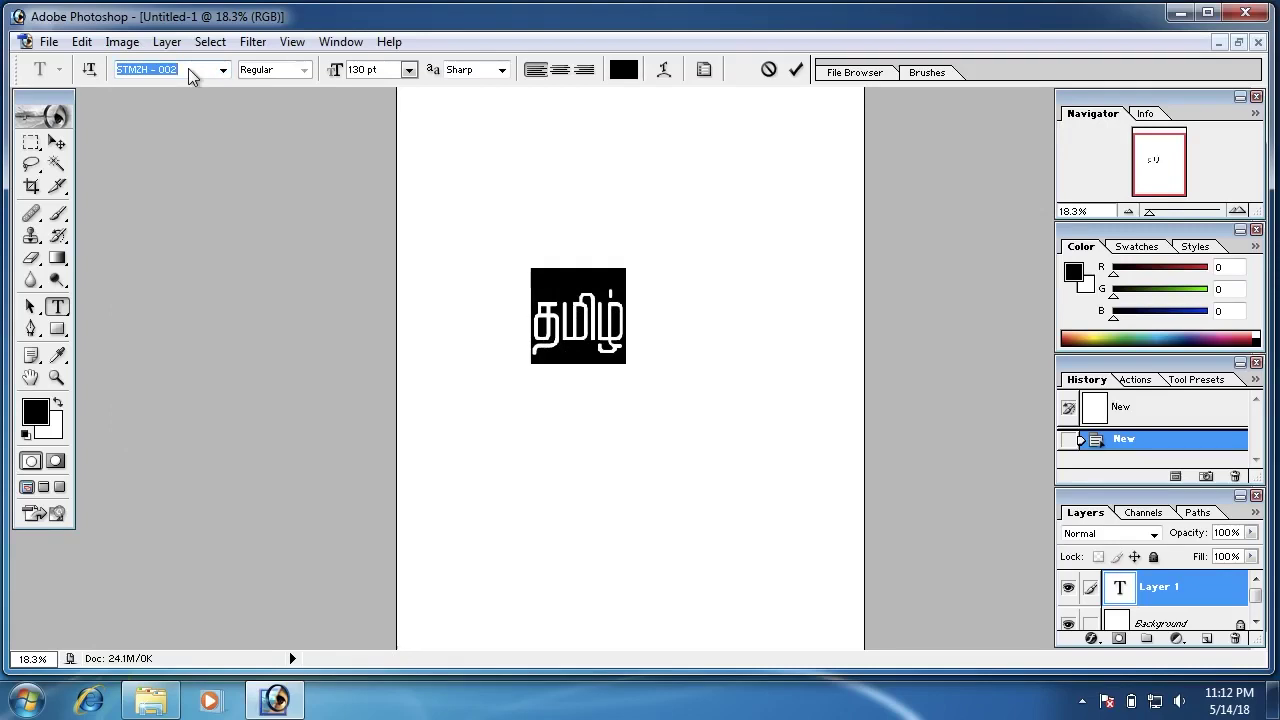
pyautogui.press('Down')
pyautogui.press('Down')
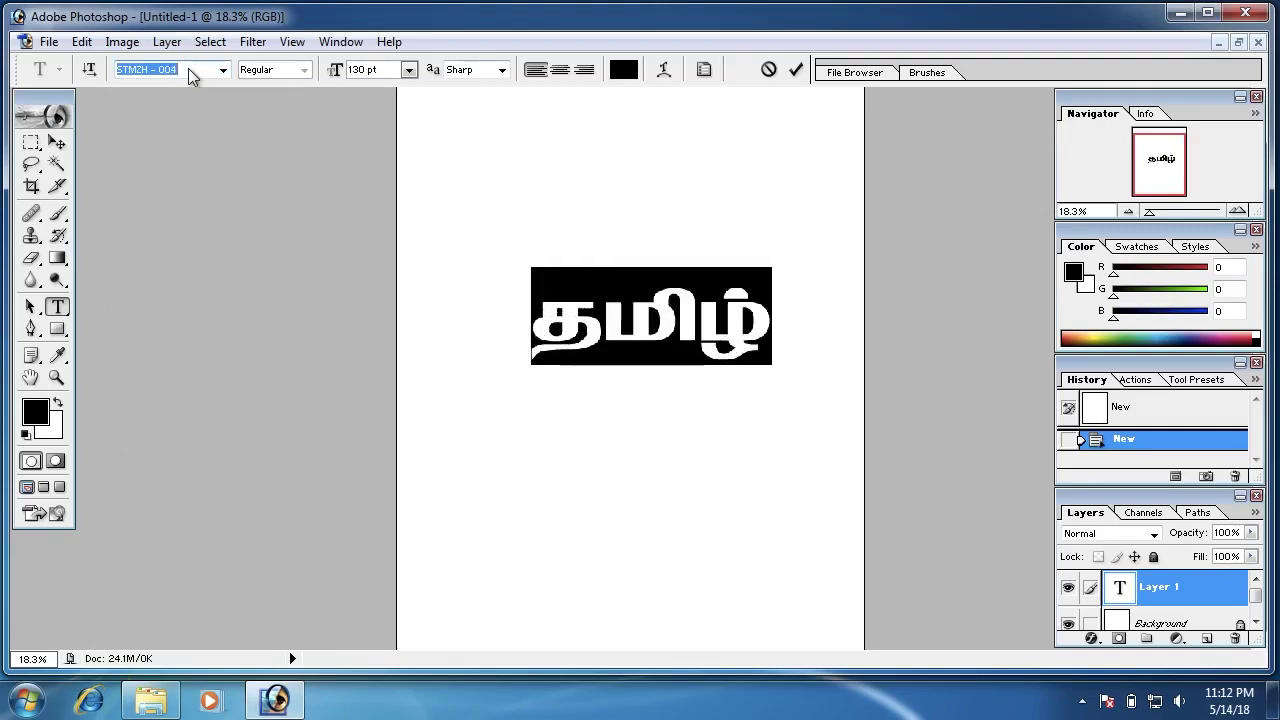
pyautogui.press('Down')
pyautogui.press('Down')
pyautogui.press('Down')
pyautogui.press('Down')
pyautogui.press('Down')
pyautogui.press('Down')
pyautogui.press('Down')
pyautogui.click(190, 70)
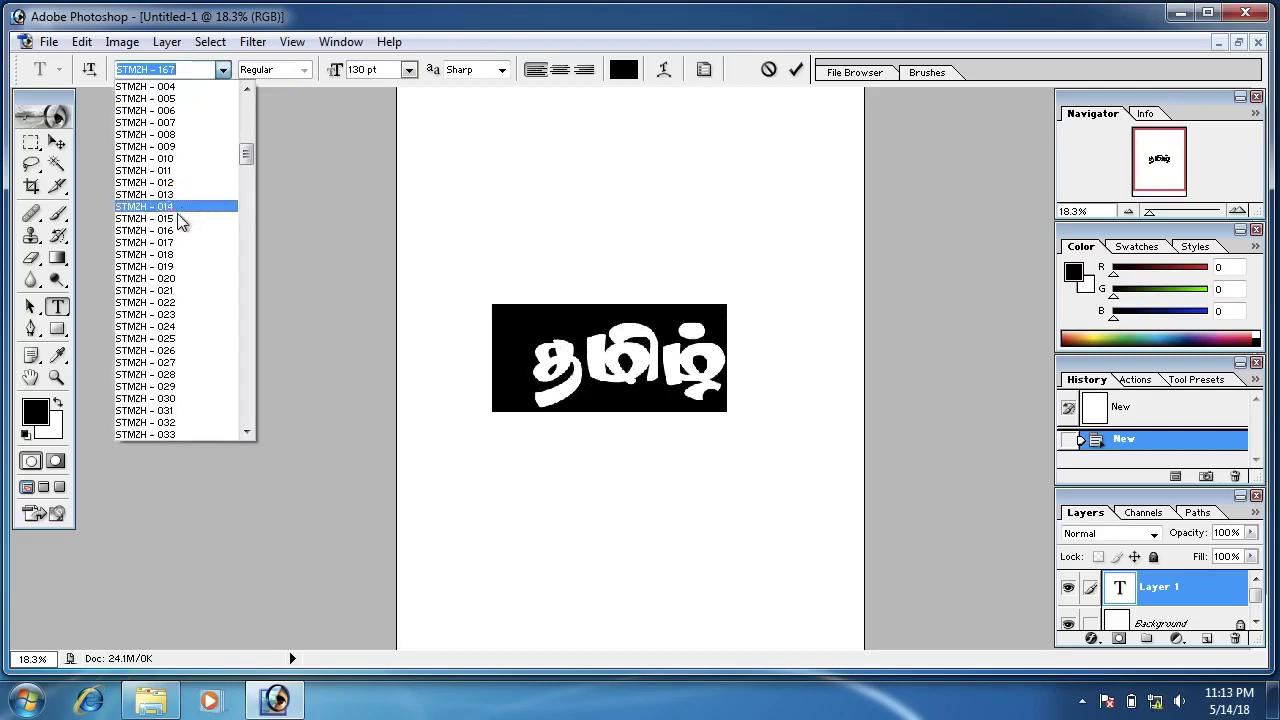
pyautogui.click(172, 207)
pyautogui.click(580, 378)
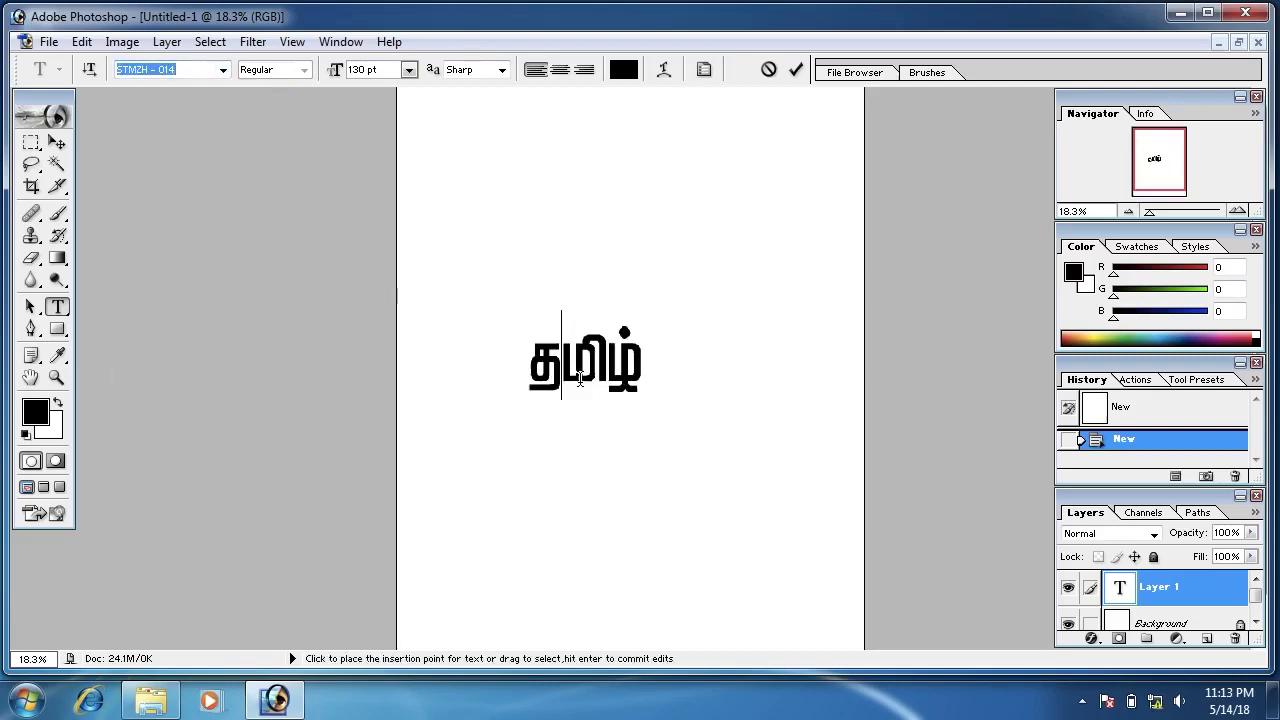
# Step: Move the word near the page top and add a copy below in STMZH - 015
pyautogui.click(58, 144)
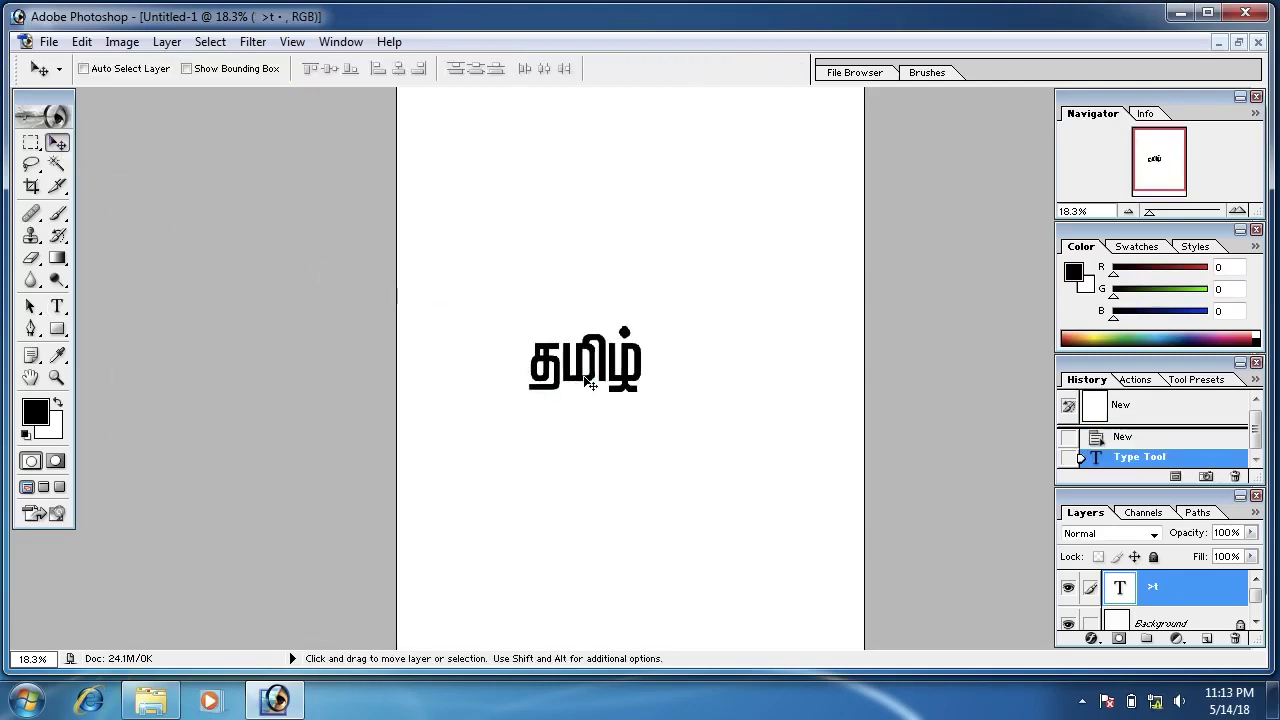
pyautogui.moveTo(578, 364); pyautogui.dragTo(600, 218)
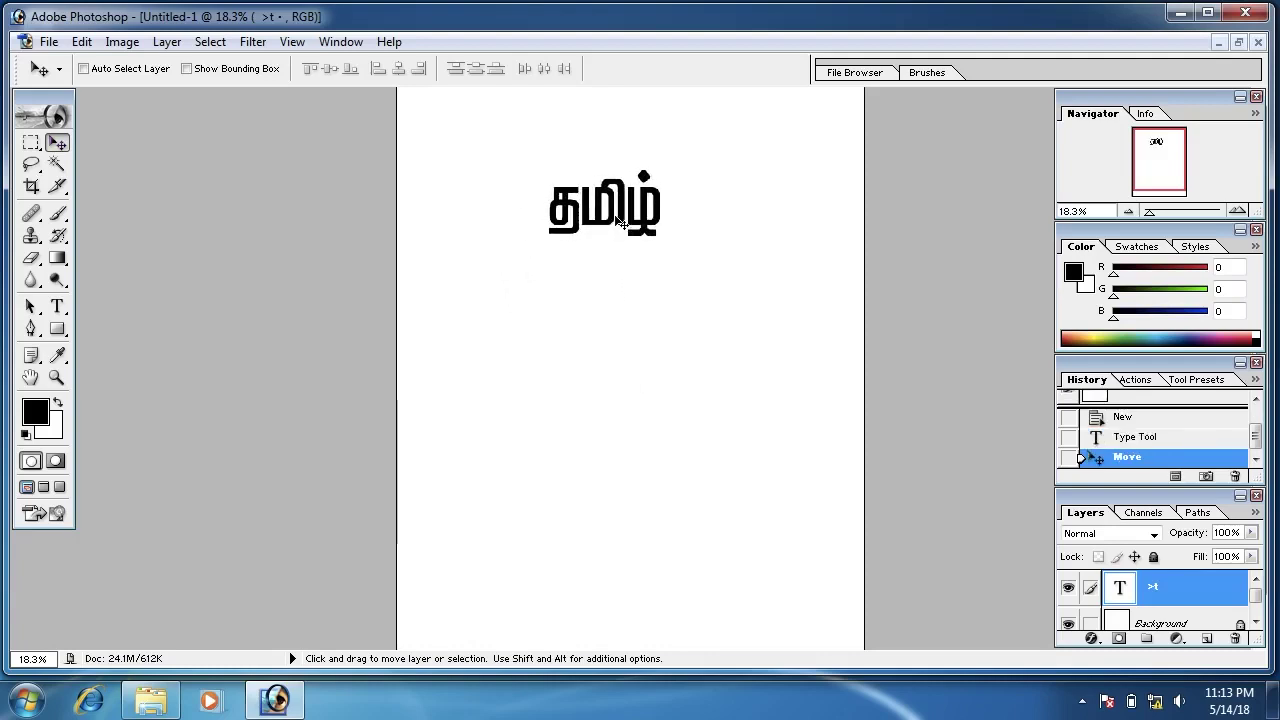
pyautogui.moveTo(617, 215); pyautogui.dragTo(618, 298)
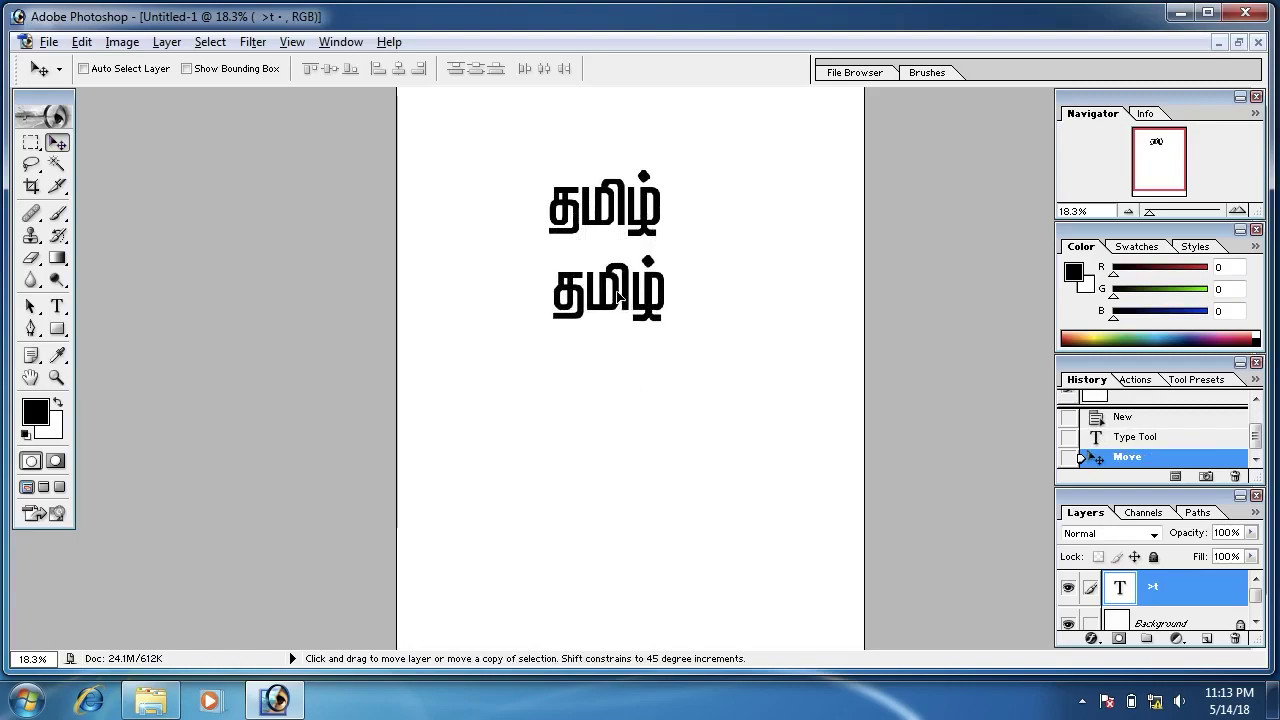
pyautogui.click(58, 308)
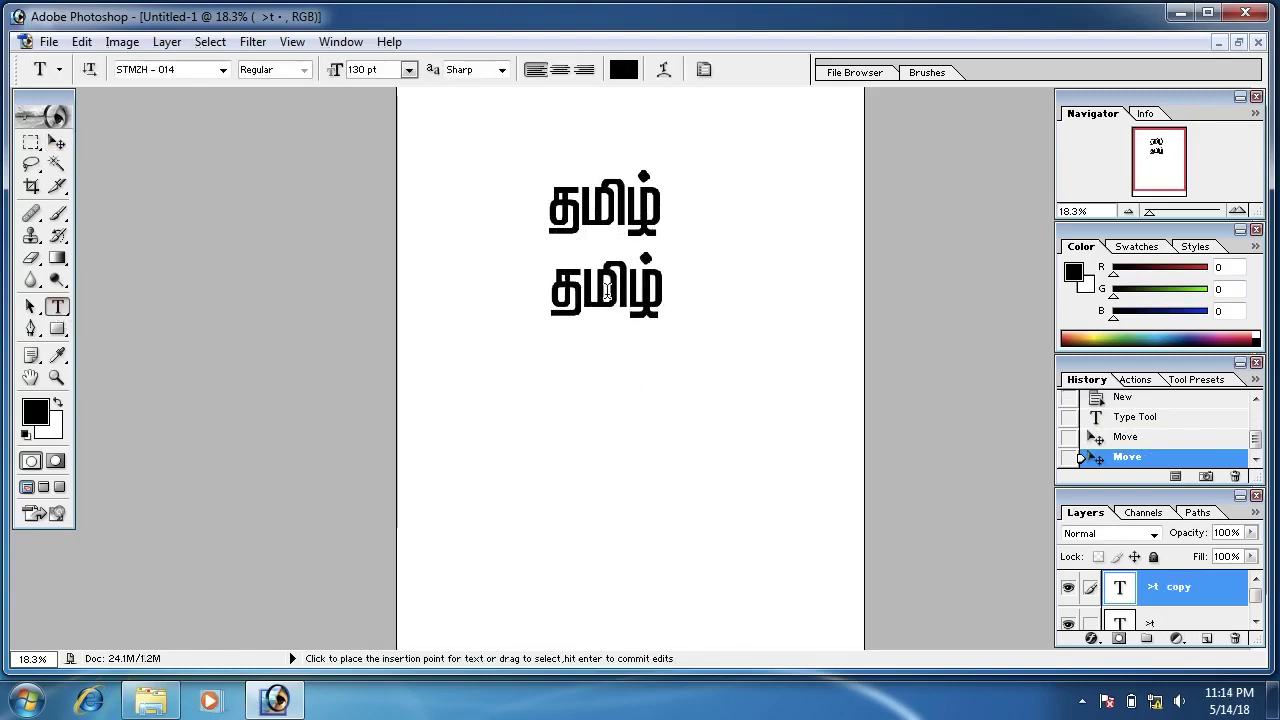
pyautogui.doubleClick(607, 290)
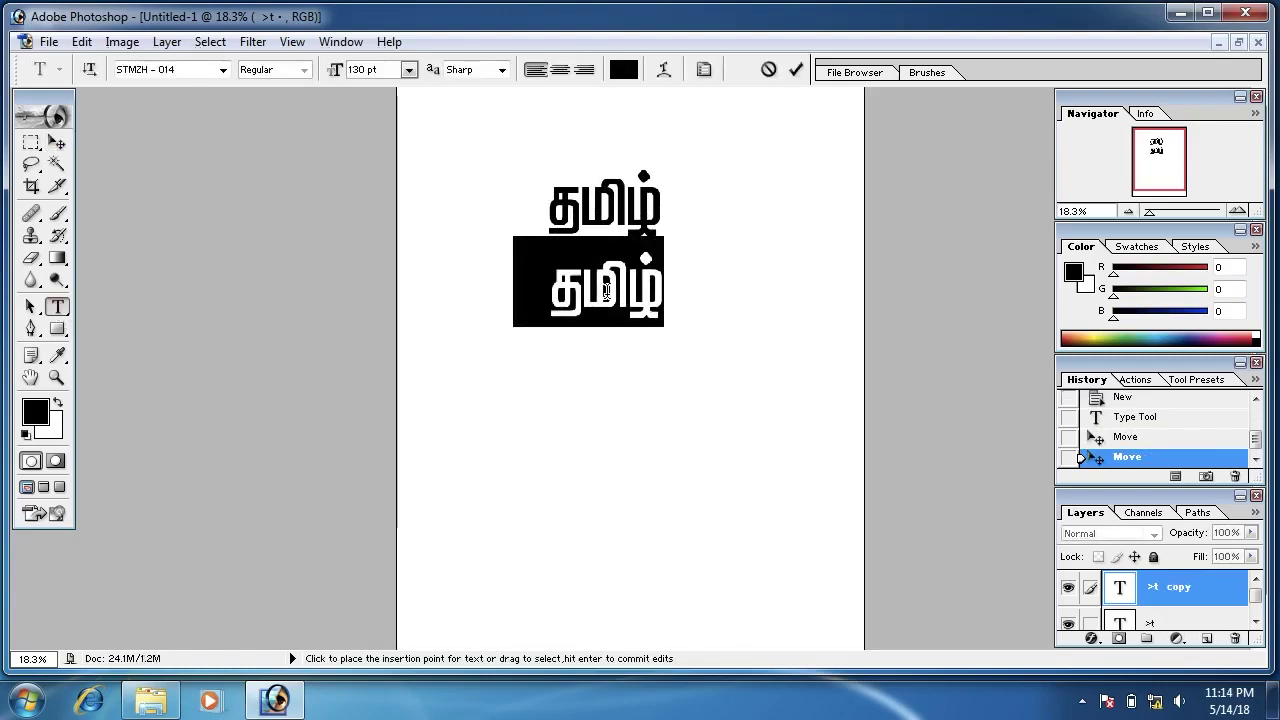
pyautogui.click(222, 69)
pyautogui.click(185, 110)
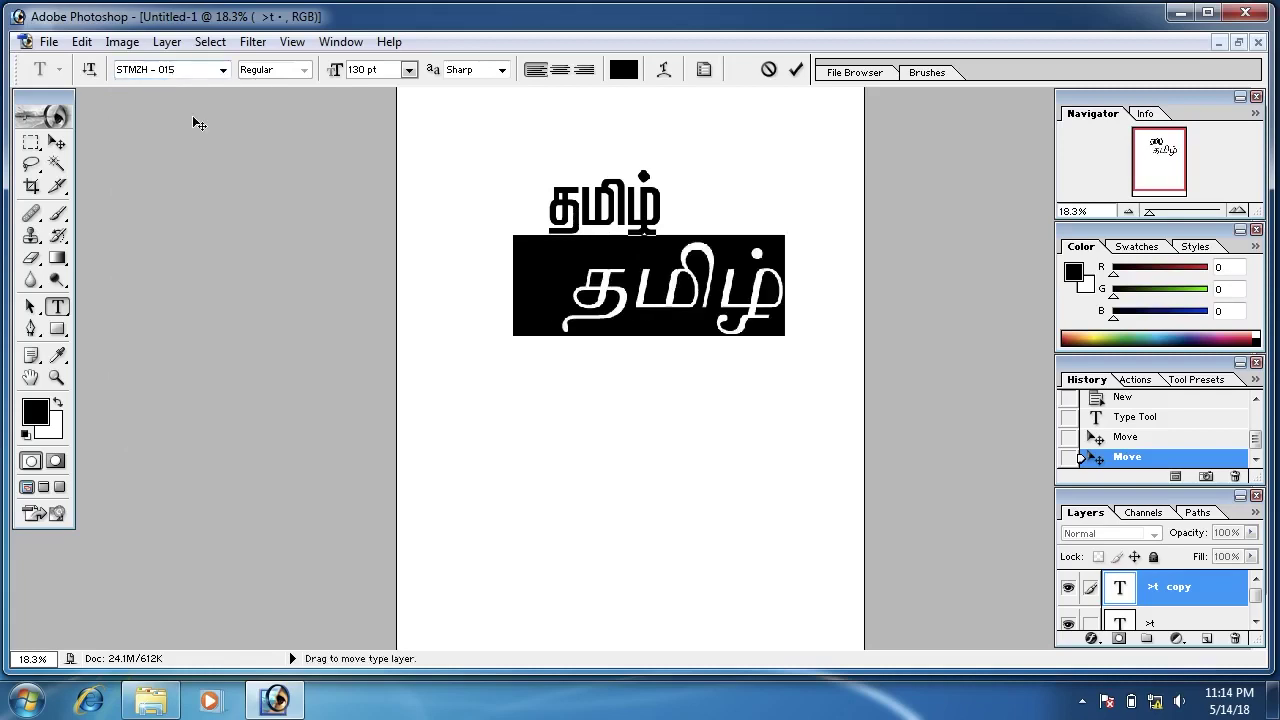
# Step: Add a third copy further down the page in STMZH - 022
pyautogui.click(57, 143)
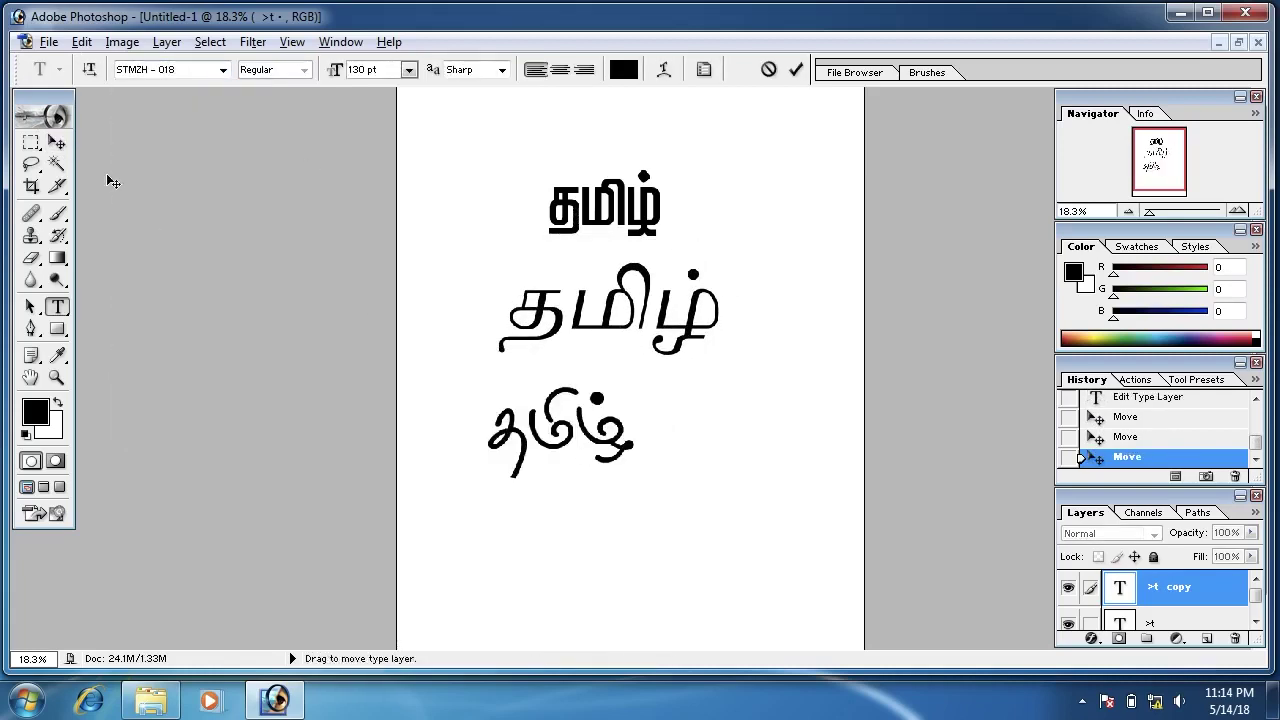
pyautogui.moveTo(596, 440); pyautogui.dragTo(601, 440)
pyautogui.click(222, 69)
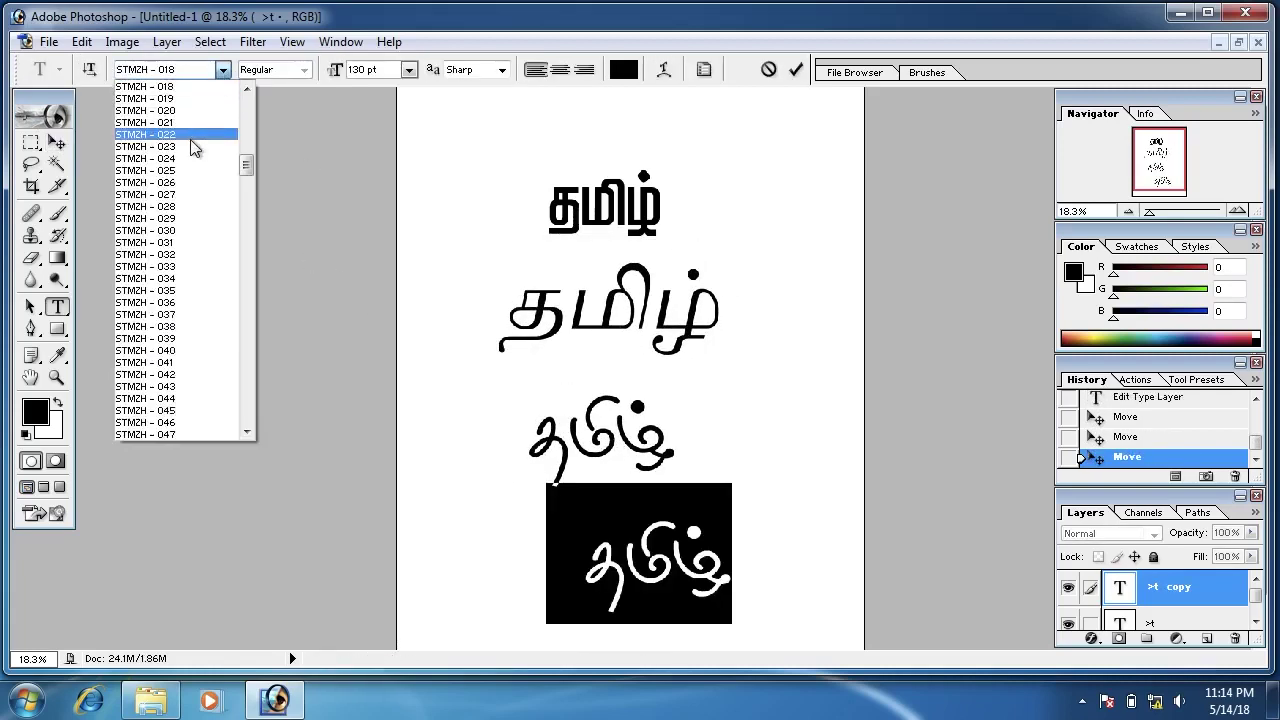
pyautogui.click(185, 205)
pyautogui.click(57, 143)
# Step: Place a side-by-side copy at the bottom in STMZH - 032, then an ornamented font
pyautogui.moveTo(650, 560); pyautogui.dragTo(505, 565)
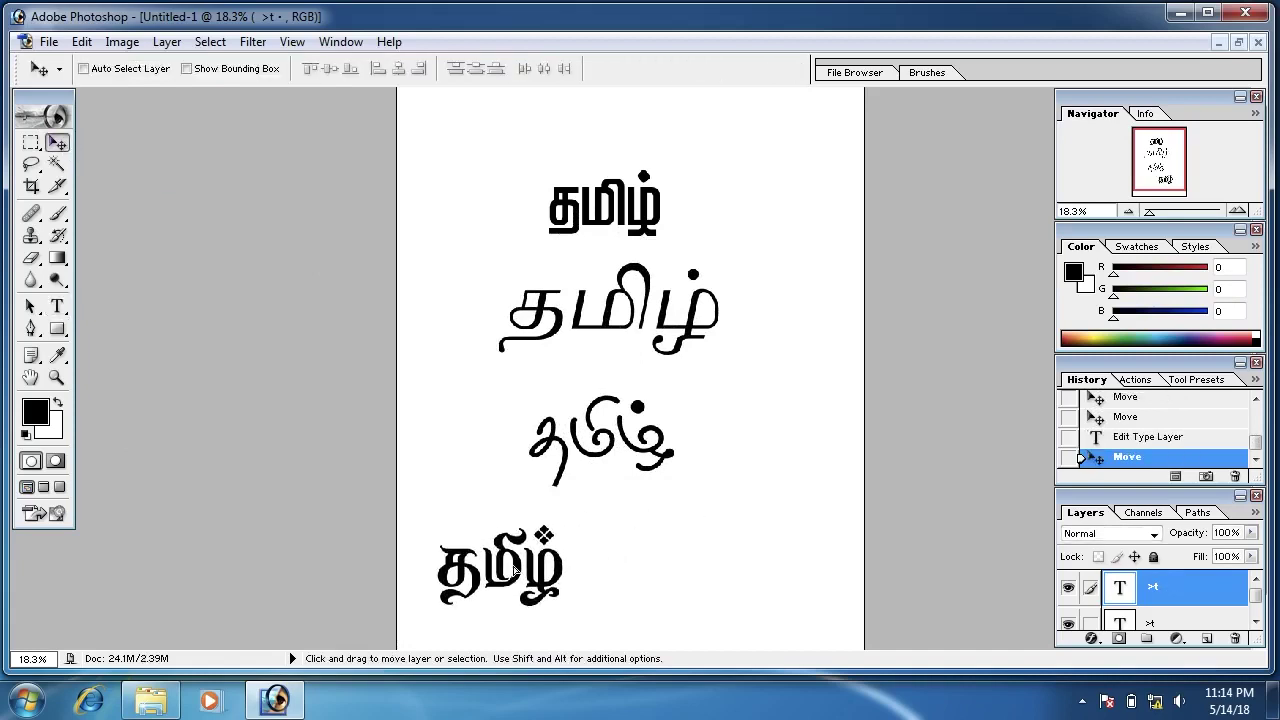
pyautogui.click(57, 306)
pyautogui.click(222, 69)
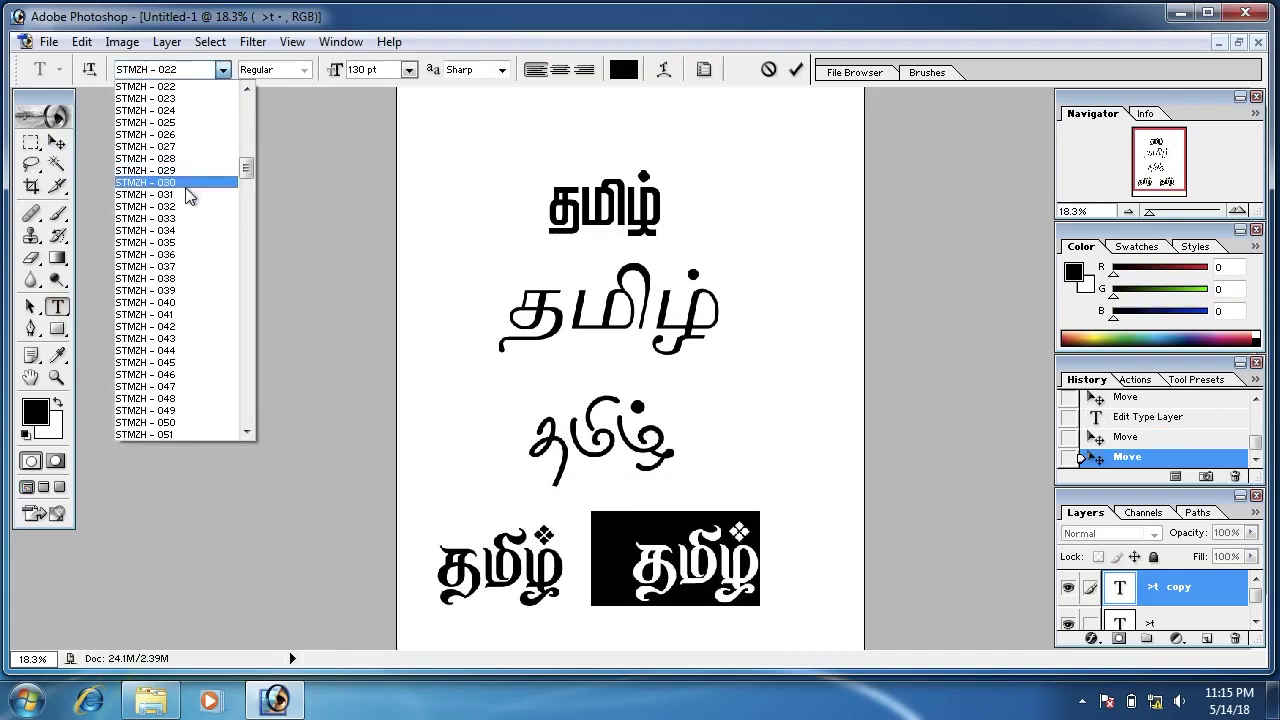
pyautogui.click(190, 210)
pyautogui.press('Down')
pyautogui.press('Down')
pyautogui.press('Down')
pyautogui.press('Down')
pyautogui.press('Down')
pyautogui.press('Down')
pyautogui.press('Down')
pyautogui.press('Down')
pyautogui.press('Down')
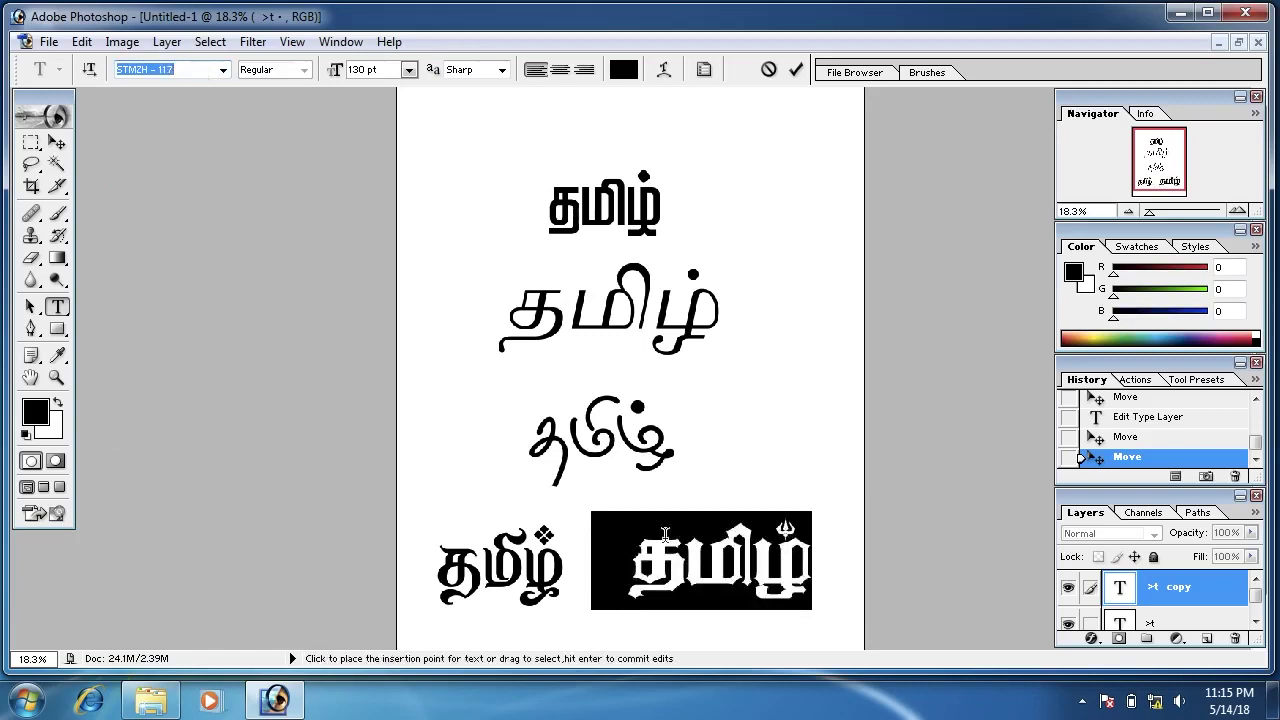
pyautogui.hotkey('ctrl', 'Return')
pyautogui.press('v')
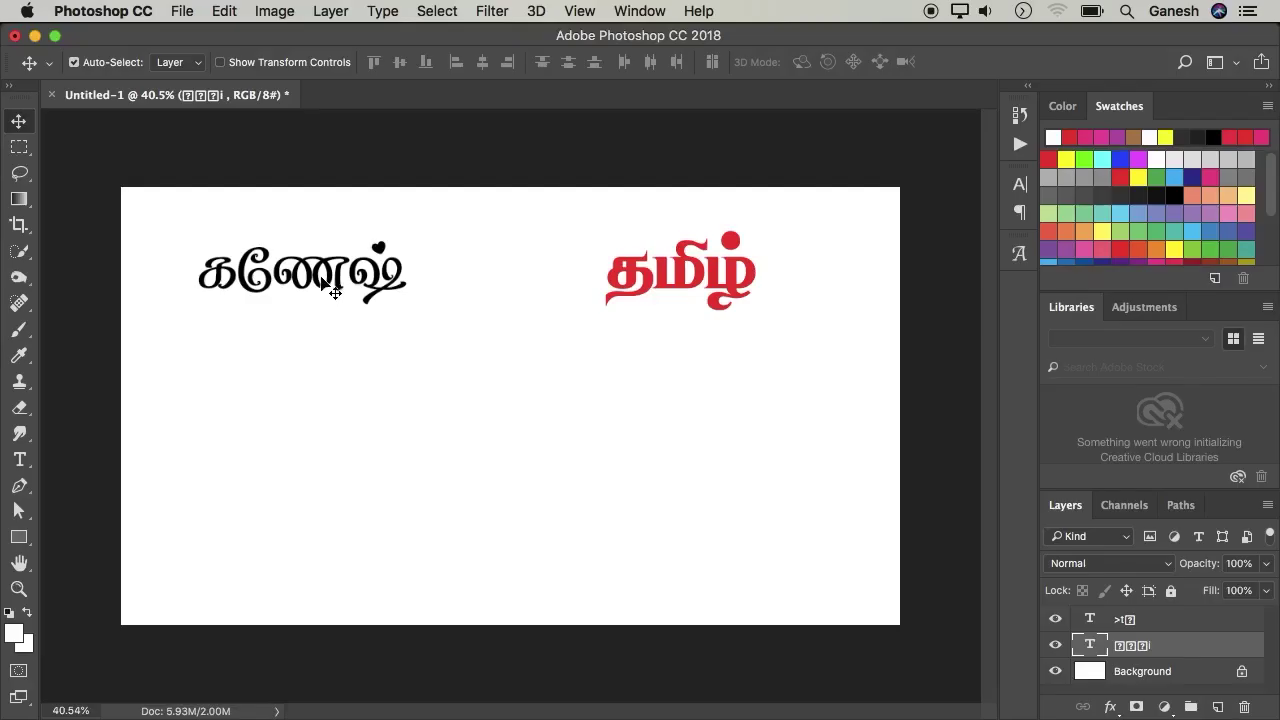
pyautogui.moveTo(322, 282); pyautogui.dragTo(322, 366)
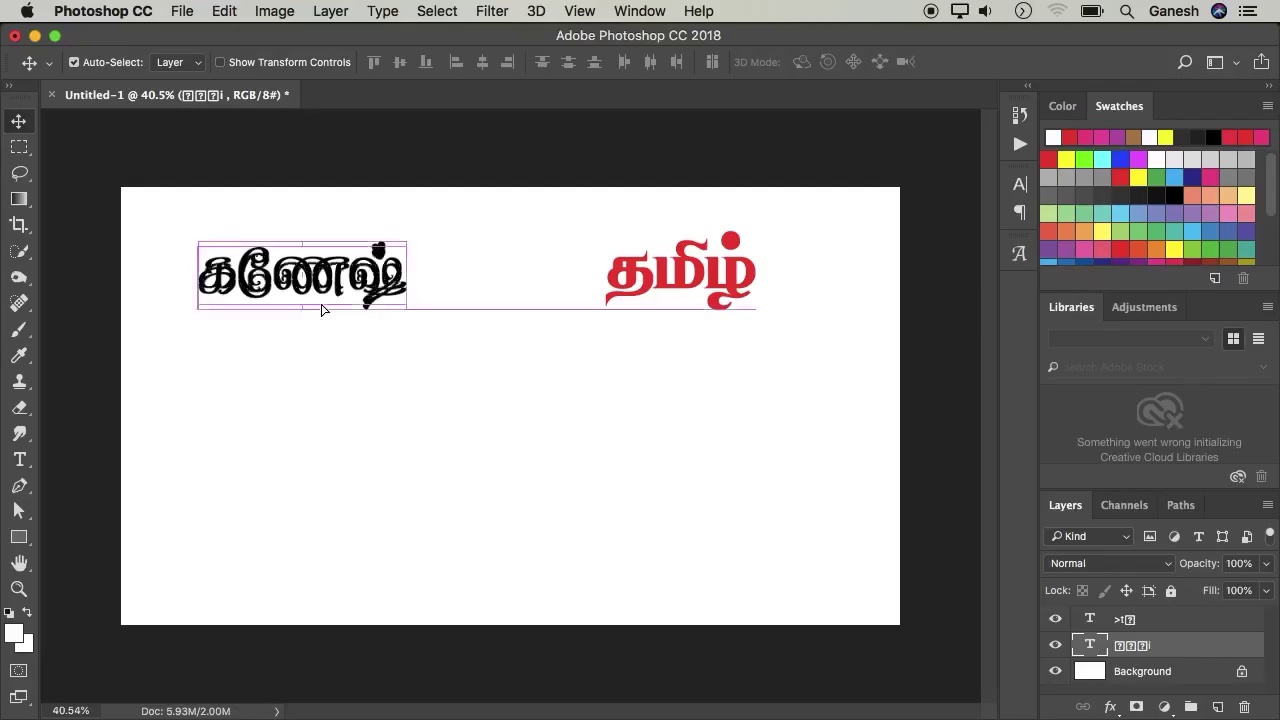
# Step: Step the new black name copy to another STMZH font and enlarge it to about 128%
pyautogui.doubleClick(1090, 645)
pyautogui.click(190, 62)
pyautogui.press('Down')
pyautogui.press('Down')
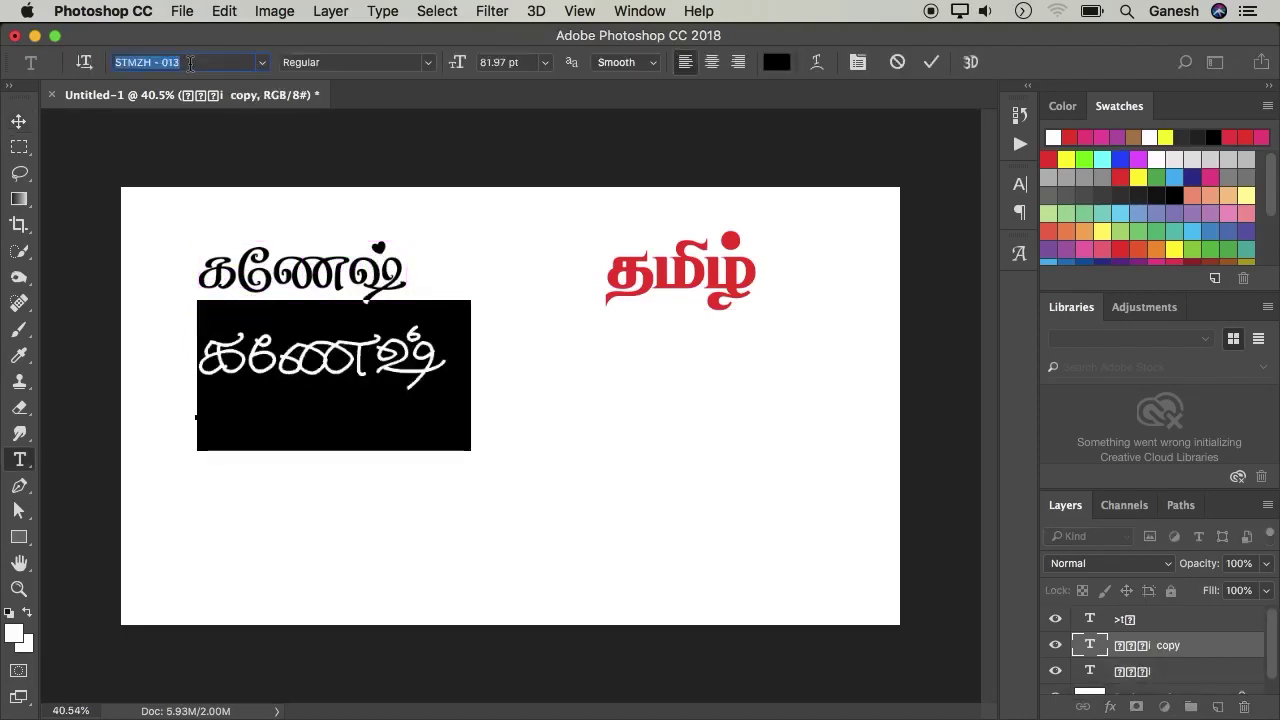
pyautogui.press('Down')
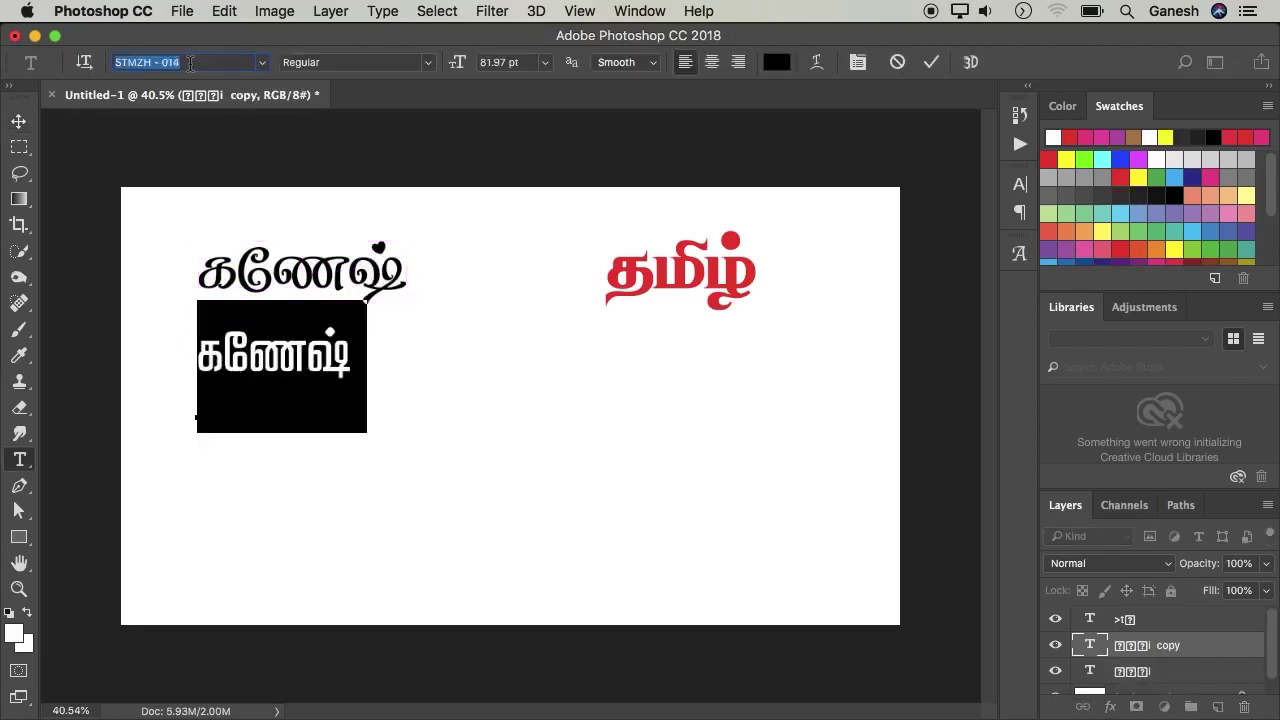
pyautogui.click(306, 360)
pyautogui.click(18, 120)
pyautogui.hotkey('ctrl', 't')
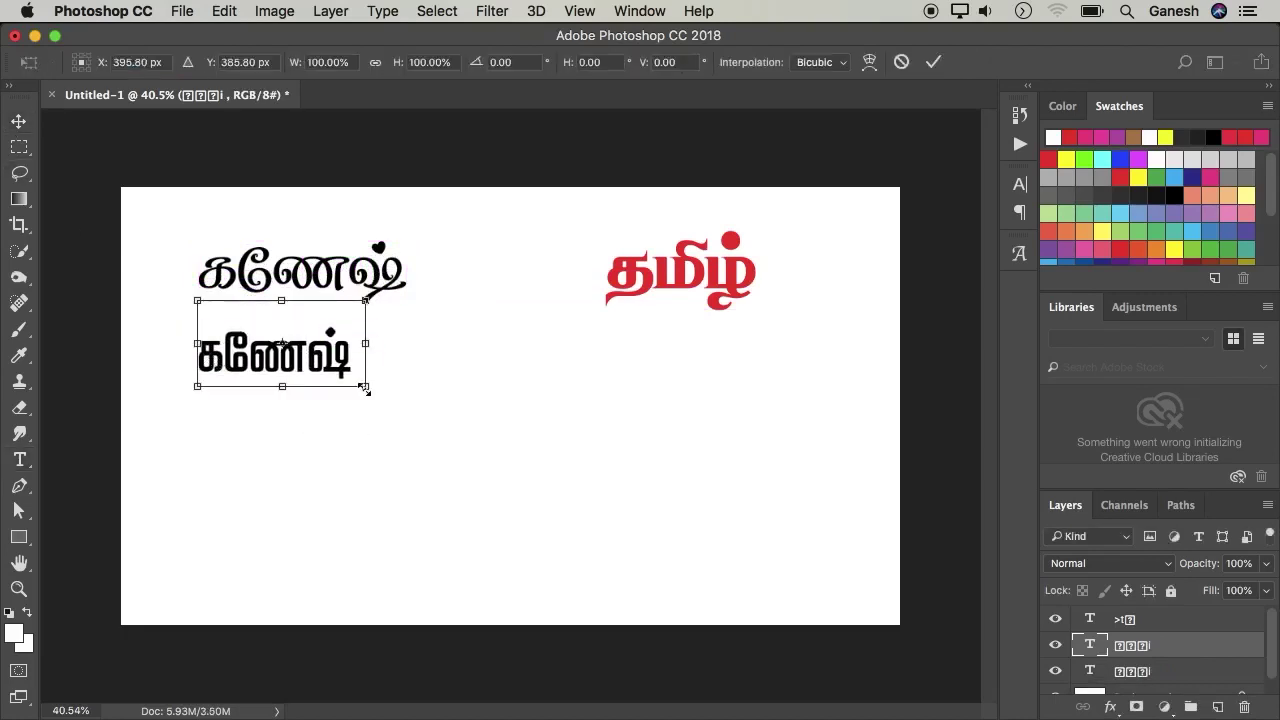
pyautogui.moveTo(365, 386); pyautogui.dragTo(388, 414)
pyautogui.press('Return')
# Step: Add a fourth black copy in STMZH-027 and duplicate the red Tamil word below itself
pyautogui.moveTo(300, 370)
pyautogui.mouseDown()
pyautogui.moveTo(343, 429)
pyautogui.moveTo(322, 487)
pyautogui.mouseUp()
pyautogui.press('Down')
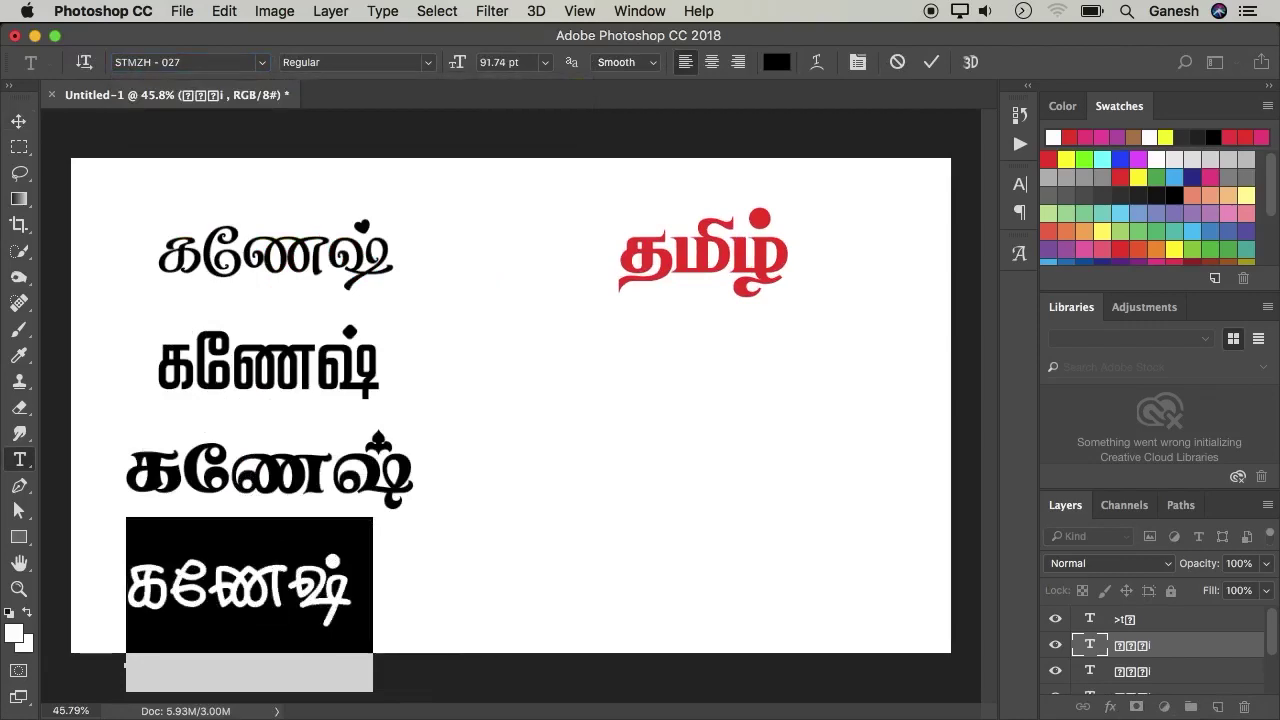
pyautogui.click(18, 120)
pyautogui.moveTo(705, 255); pyautogui.dragTo(705, 470)
# Step: Set the bottom red தமிழ் copy to the STMZH-019 font and enlarge it
pyautogui.click(18, 459)
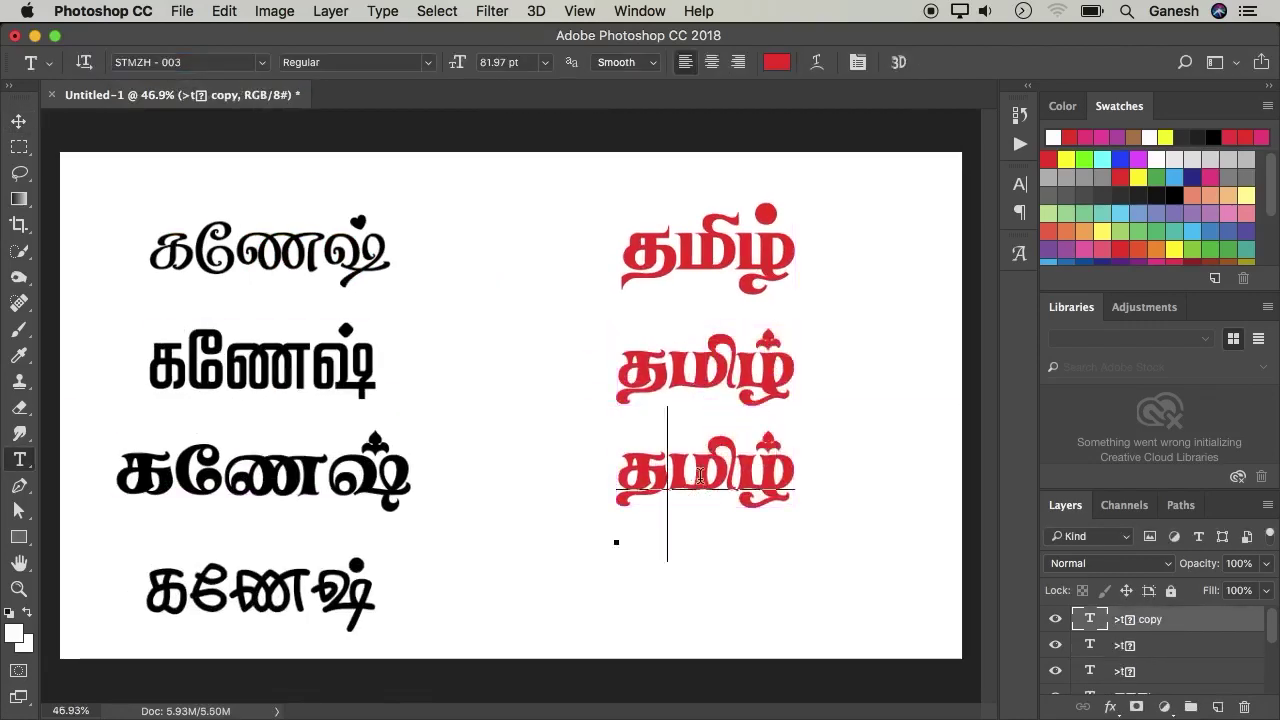
pyautogui.doubleClick(1090, 619)
pyautogui.click(188, 62)
pyautogui.write('stm')
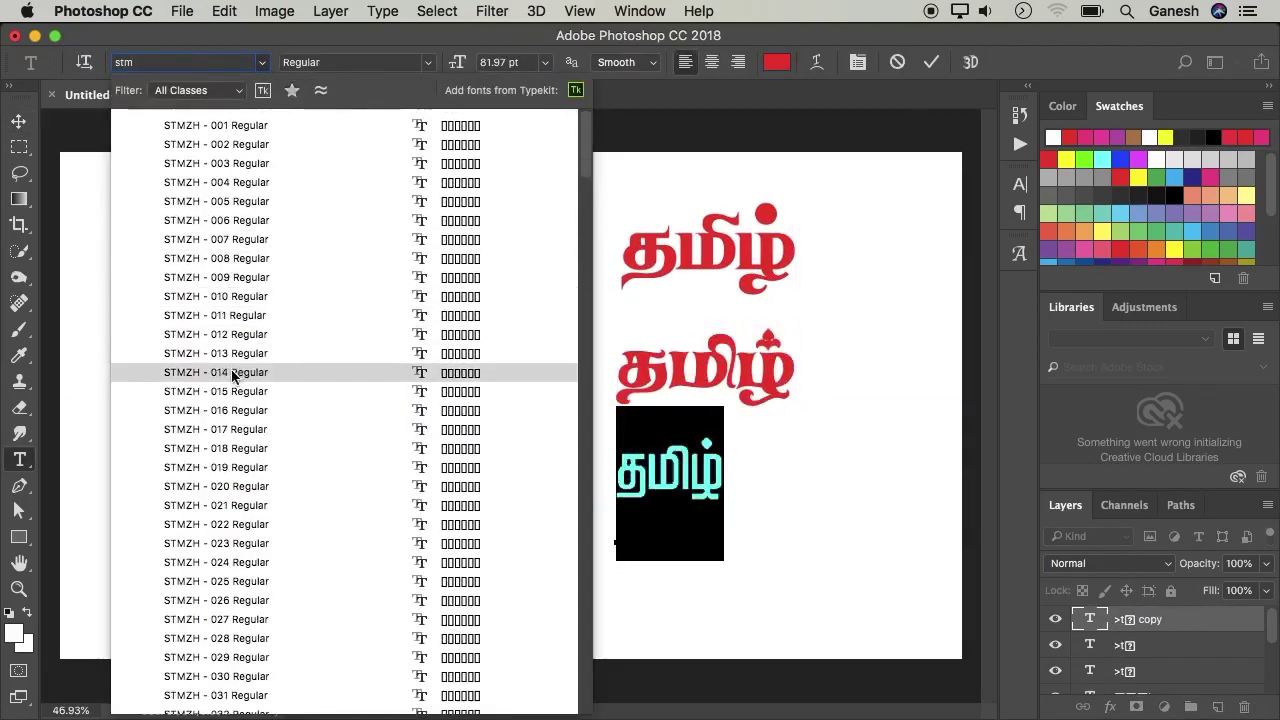
pyautogui.scroll(-2, 222, 347)
pyautogui.click(222, 363)
pyautogui.hotkey('ctrl', 't')
pyautogui.moveTo(749, 508); pyautogui.dragTo(778, 526)
pyautogui.press('Return')
# Step: Give the middle red copy another STMZH font and line it up in the column
pyautogui.doubleClick(670, 368)
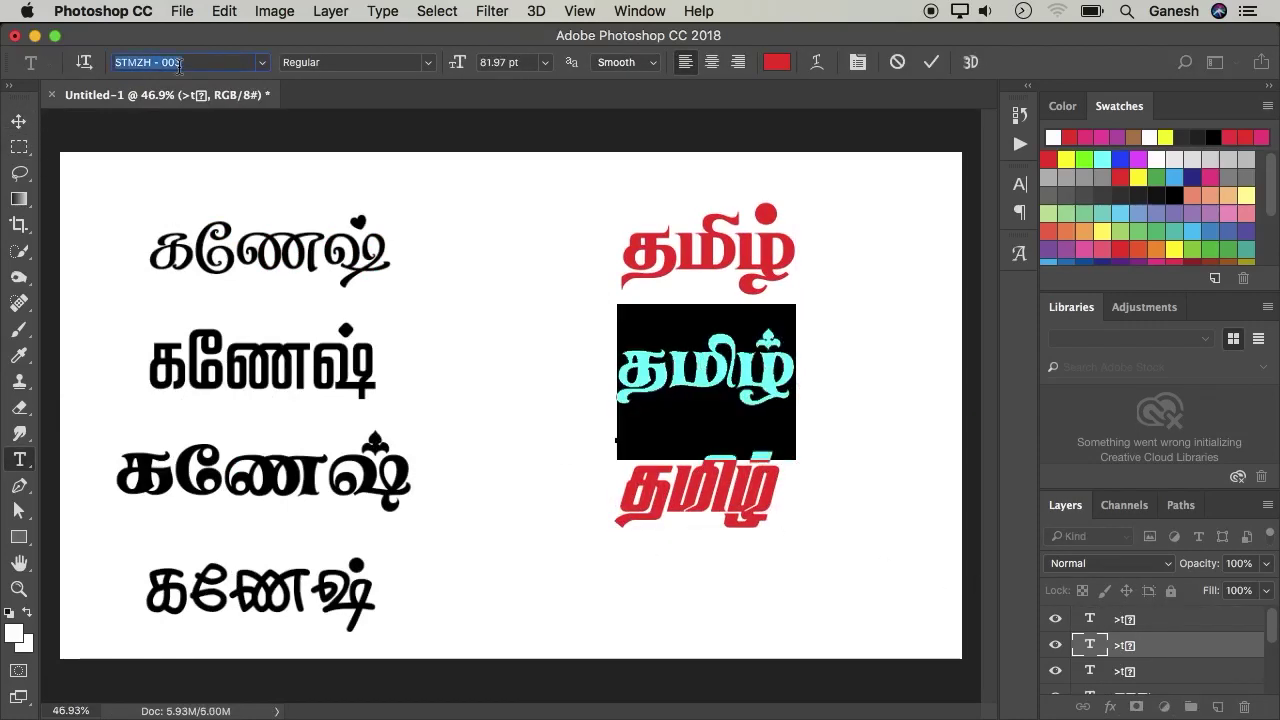
pyautogui.click(178, 66)
pyautogui.click(137, 251)
pyautogui.moveTo(677, 381); pyautogui.dragTo(687, 386)
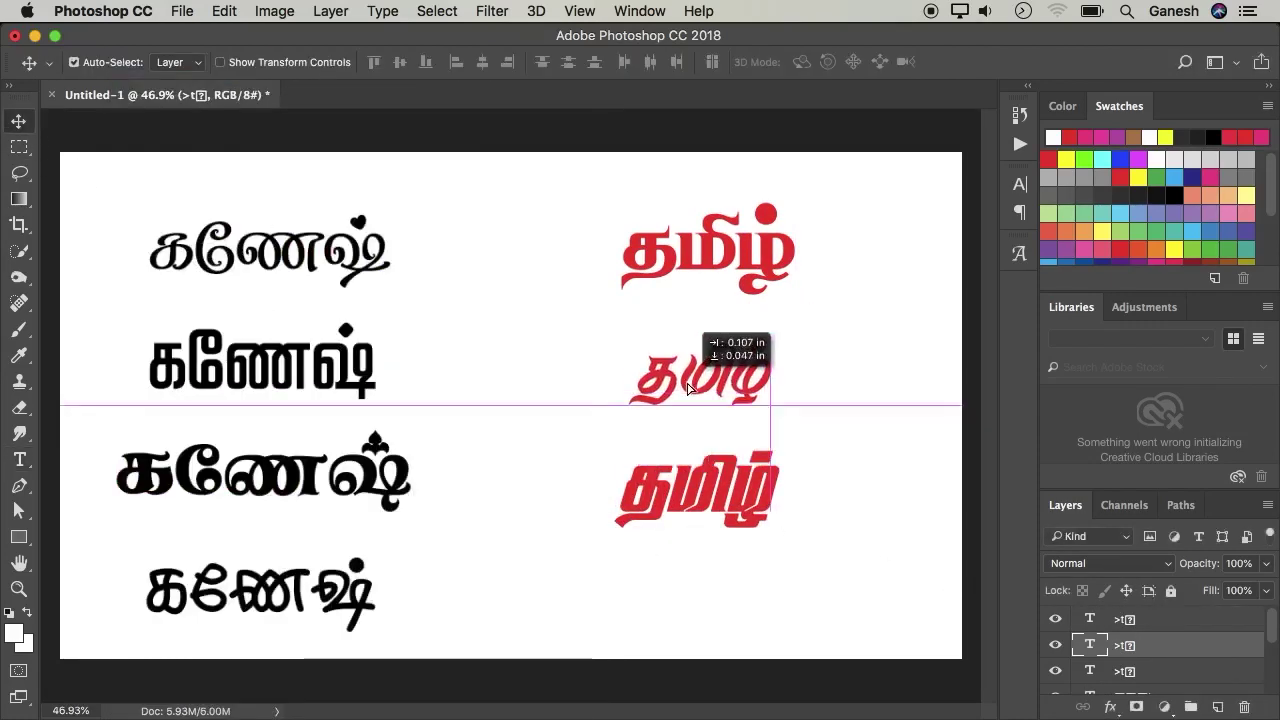
# Step: Duplicate the third red word to the bottom and set the copy to STMZH-098
pyautogui.moveTo(700, 490); pyautogui.dragTo(720, 600)
pyautogui.doubleClick(715, 600)
pyautogui.click(190, 62)
pyautogui.click(272, 395)
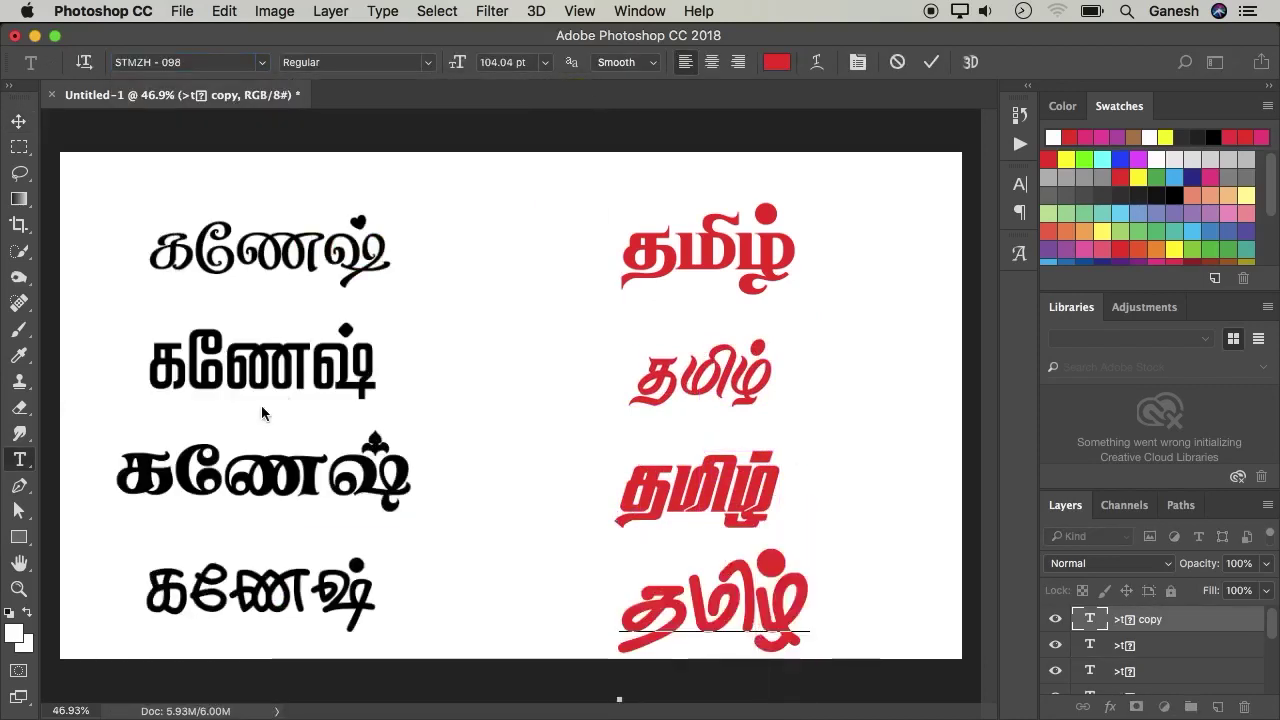